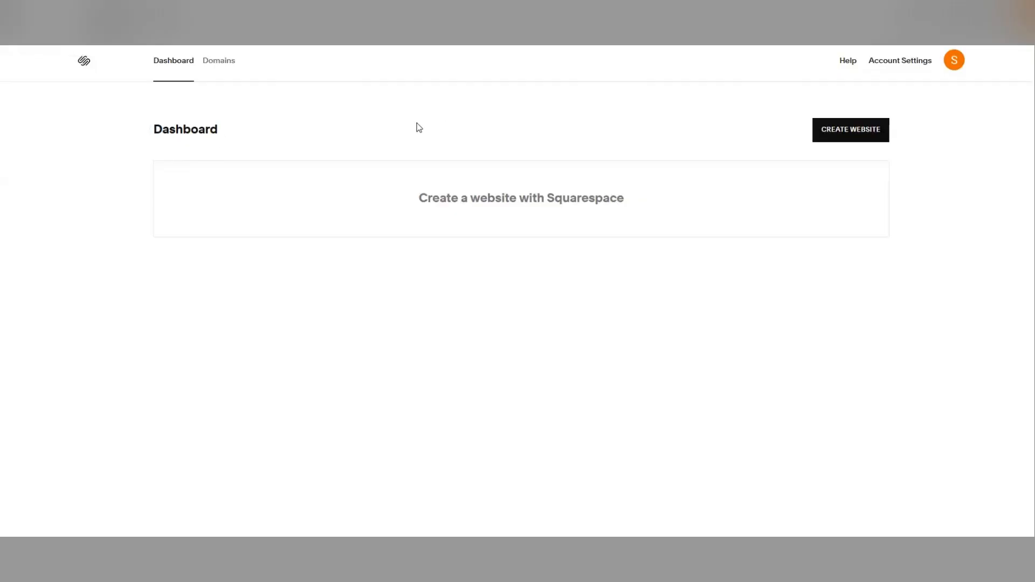
- Open the DNS settings of the mydemoshops.com domain in the Squarespace domains list
click(217, 67)
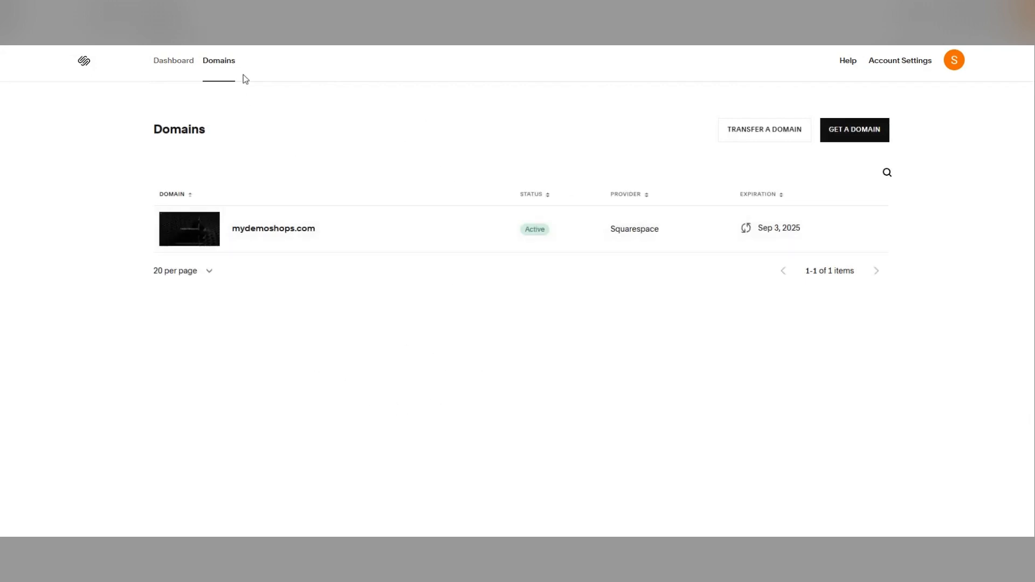
click(274, 232)
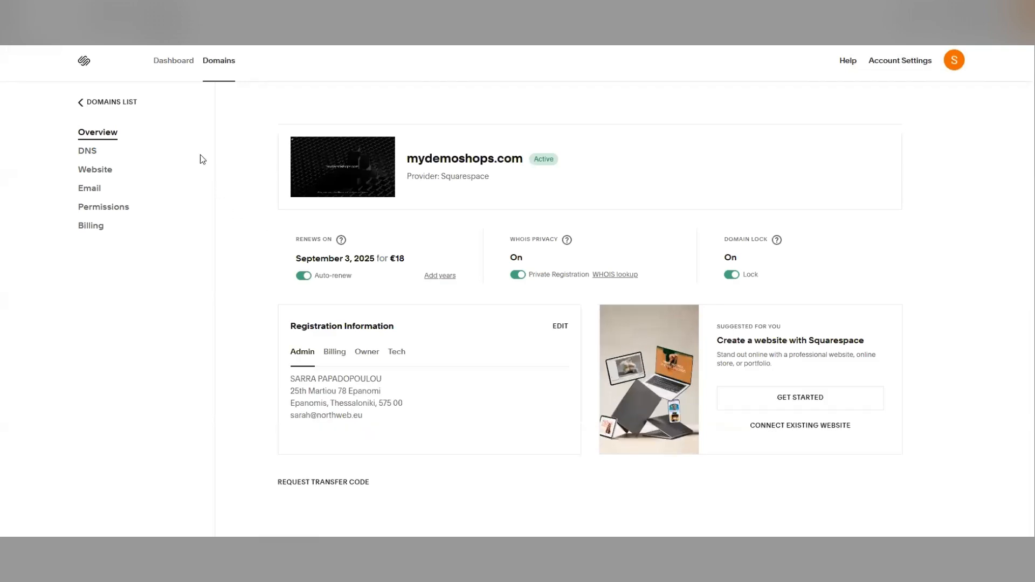
click(88, 154)
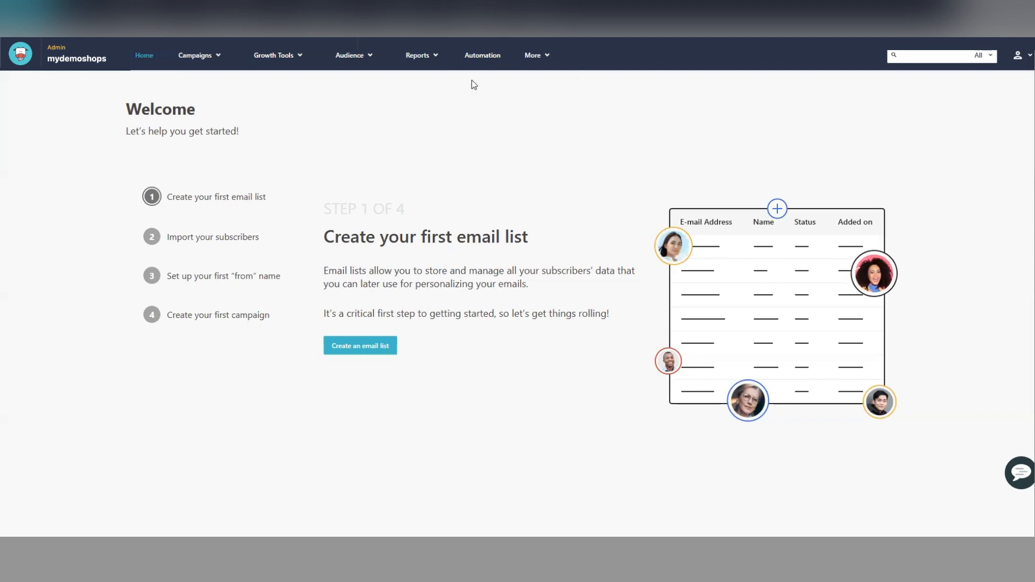
click(527, 60)
click(533, 78)
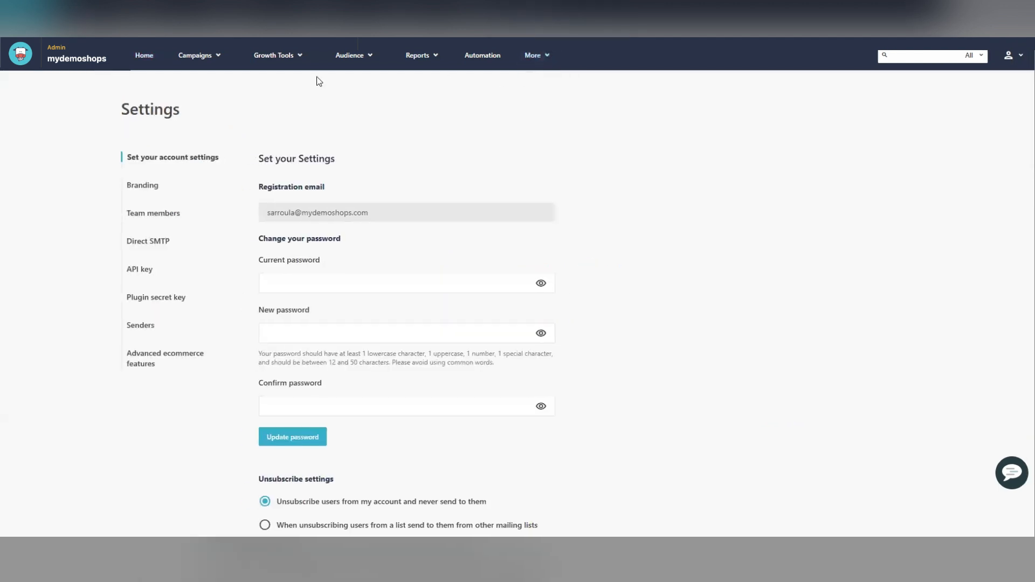
click(141, 327)
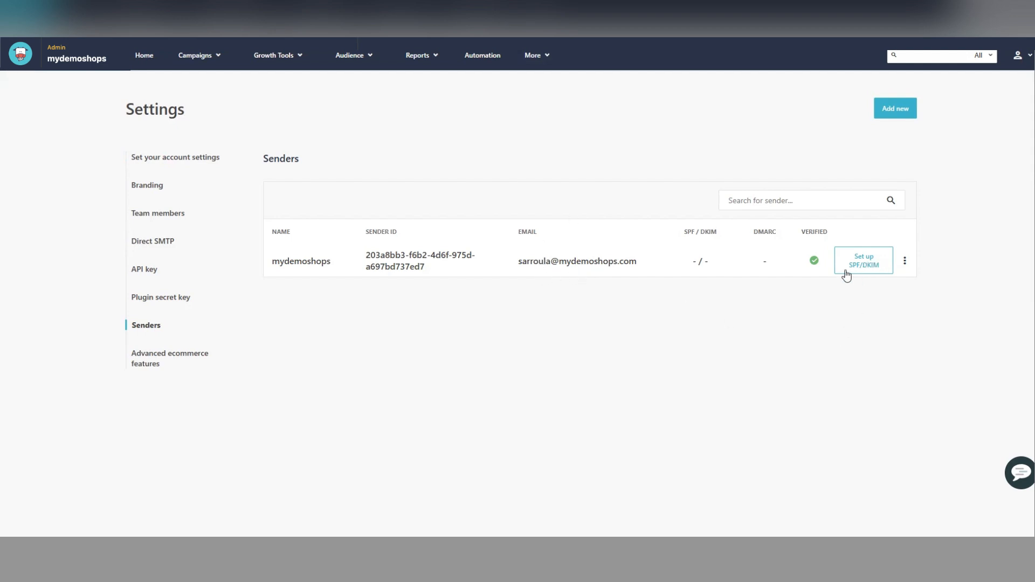
click(861, 264)
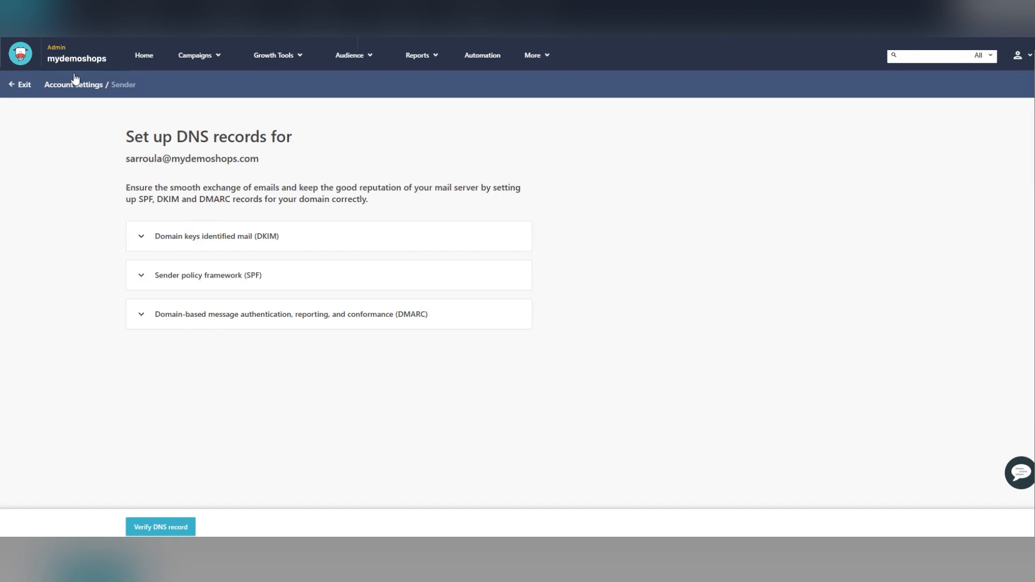
- Expand the Sender policy framework (SPF) section and copy its TXT record value
click(210, 275)
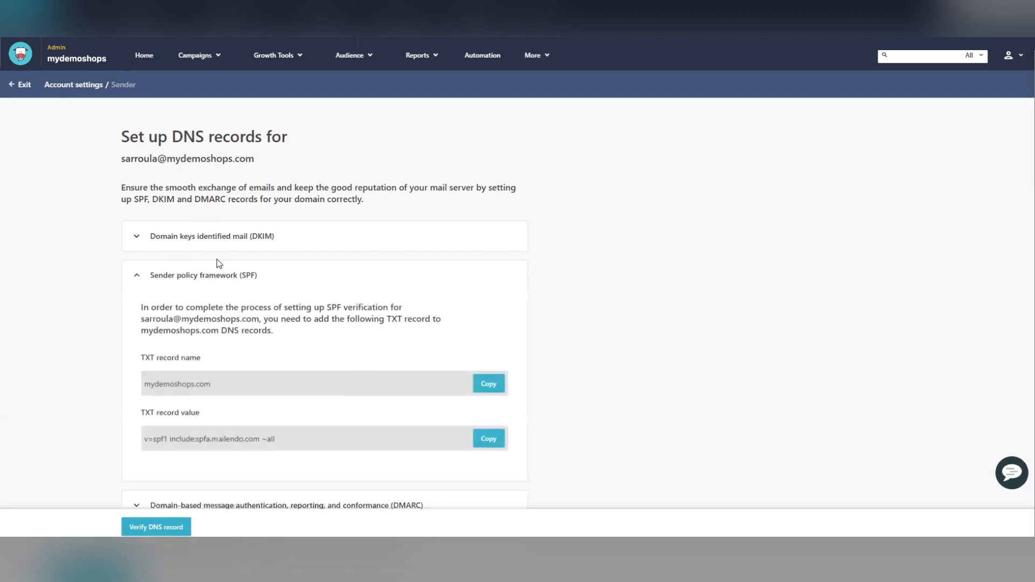
scroll(231, 289, down, 1)
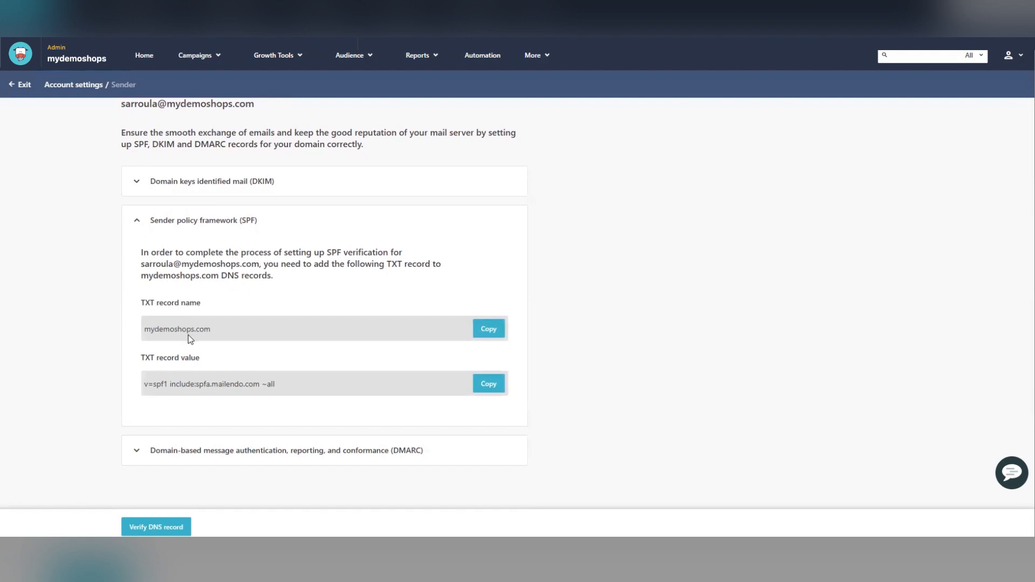
triple_click(152, 386)
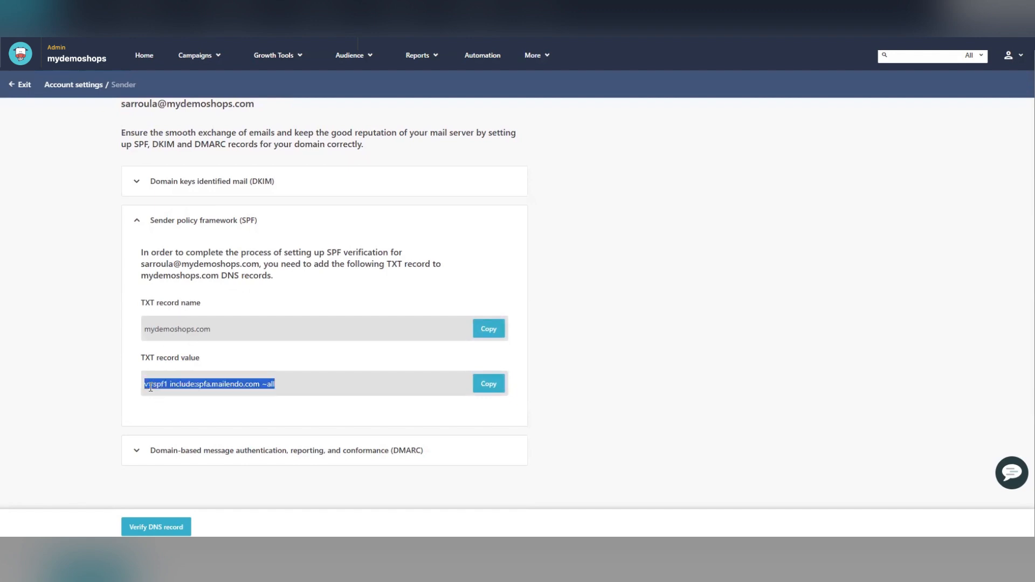
click(495, 388)
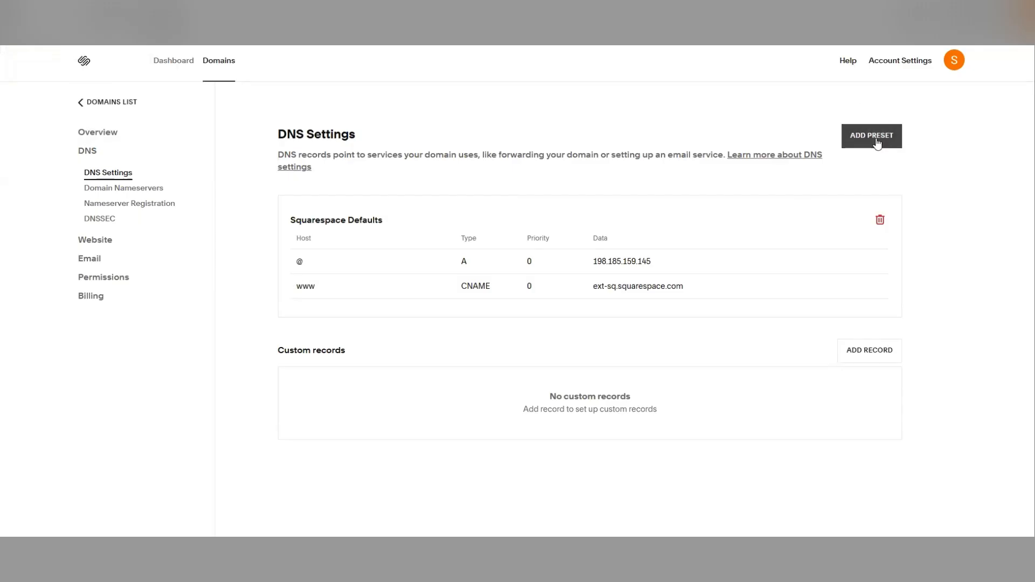
- Add a custom TXT record with host @ and data v=spf1 include:spfa.mailendo.com ~all, and save it
click(879, 140)
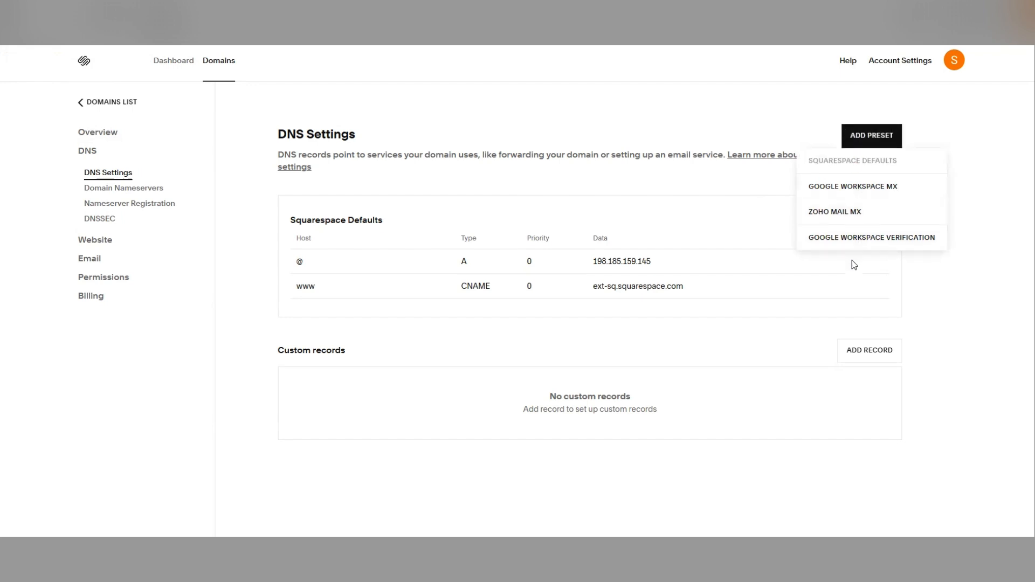
click(868, 350)
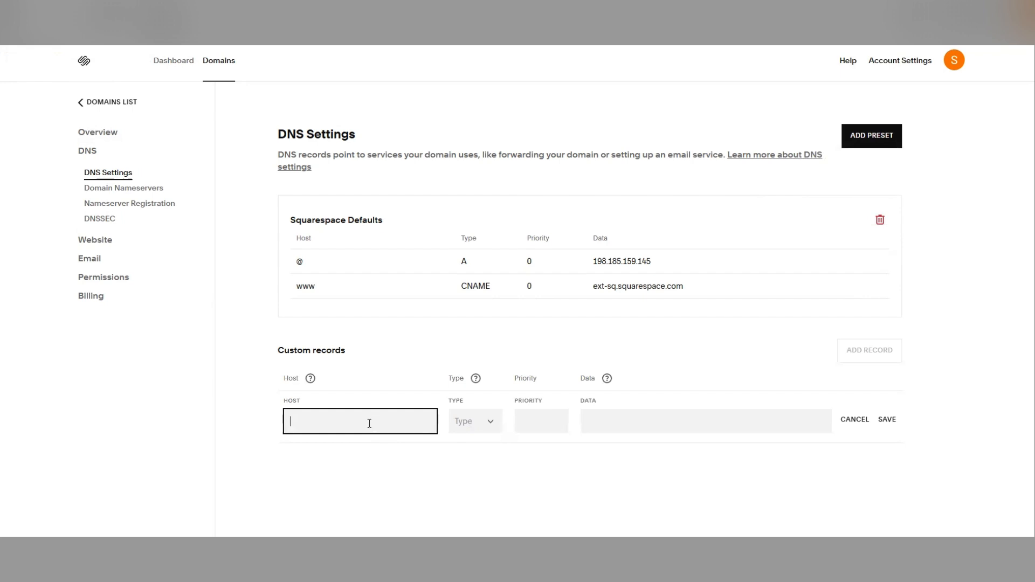
text(@)
click(469, 428)
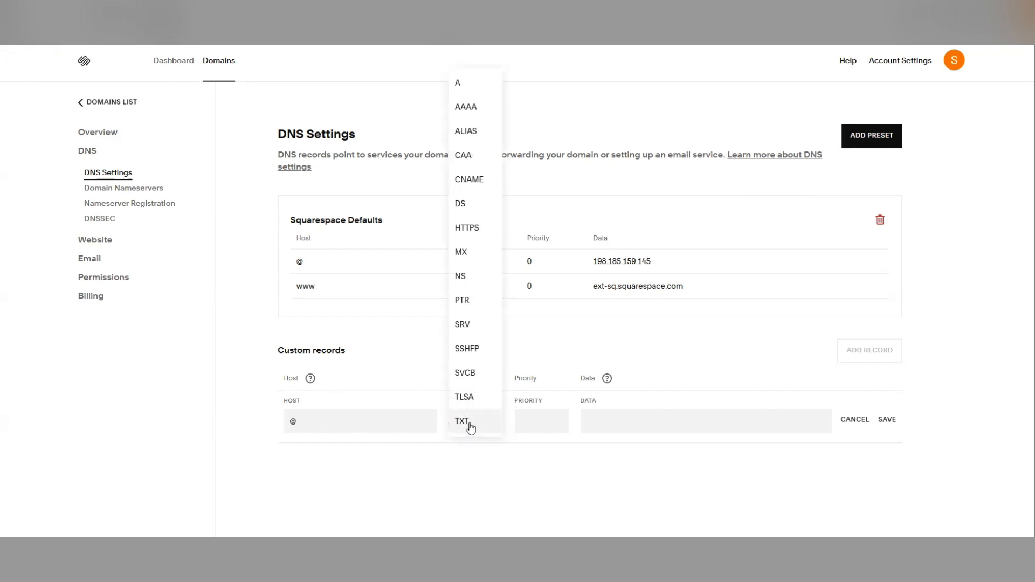
click(471, 428)
click(601, 427)
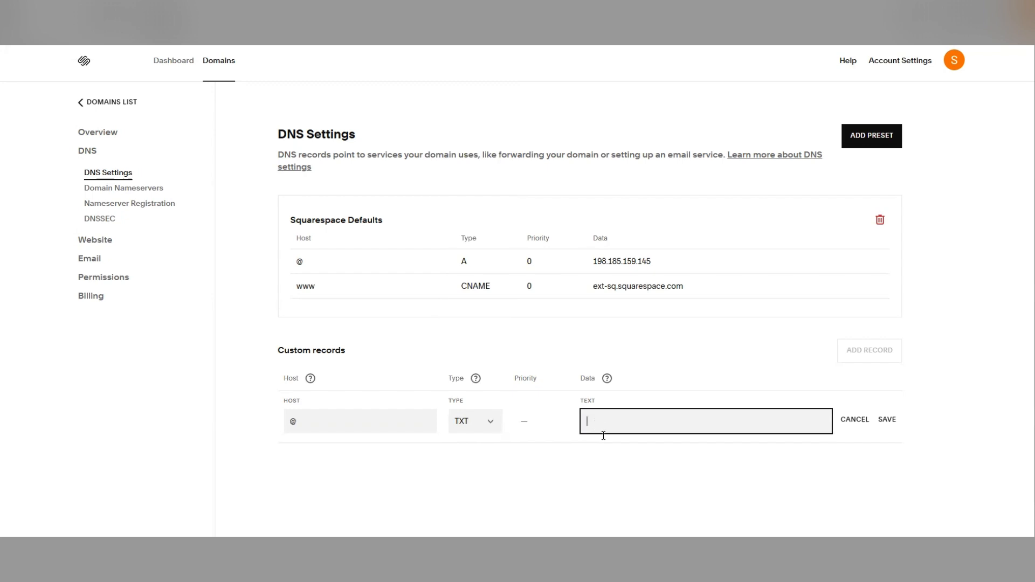
key(ctrl+v)
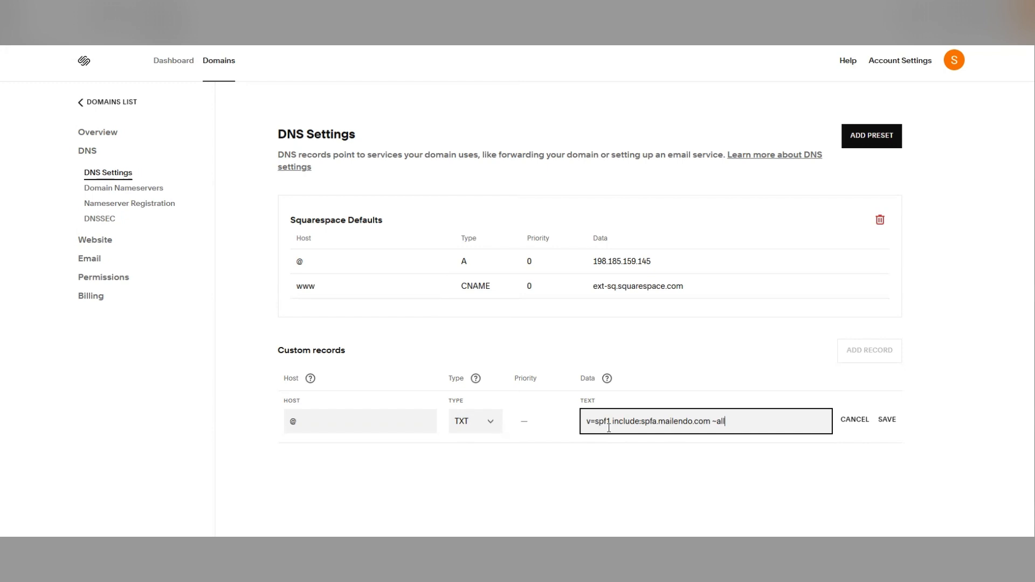
drag(613, 422, 711, 426)
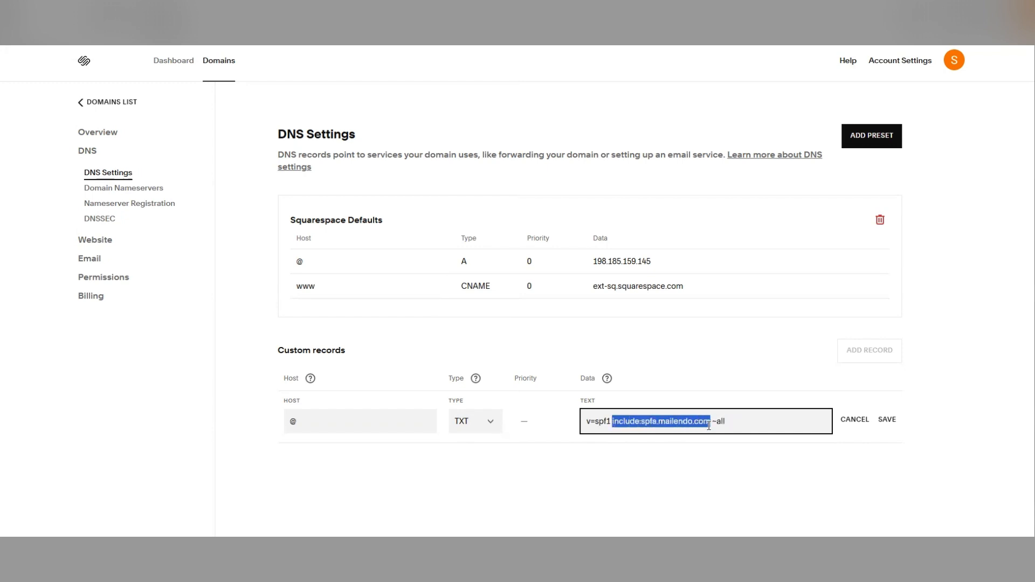
click(796, 465)
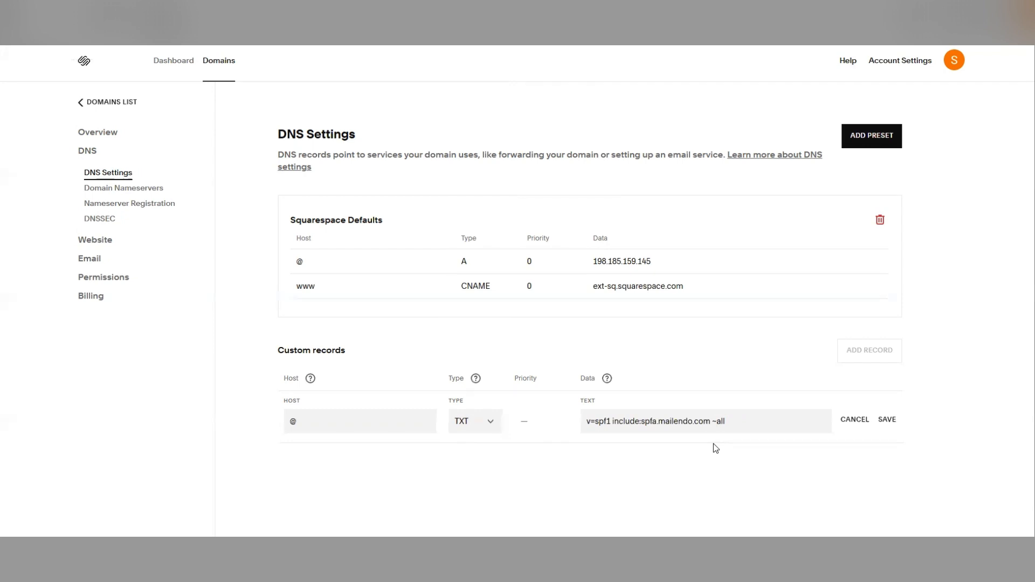
click(891, 424)
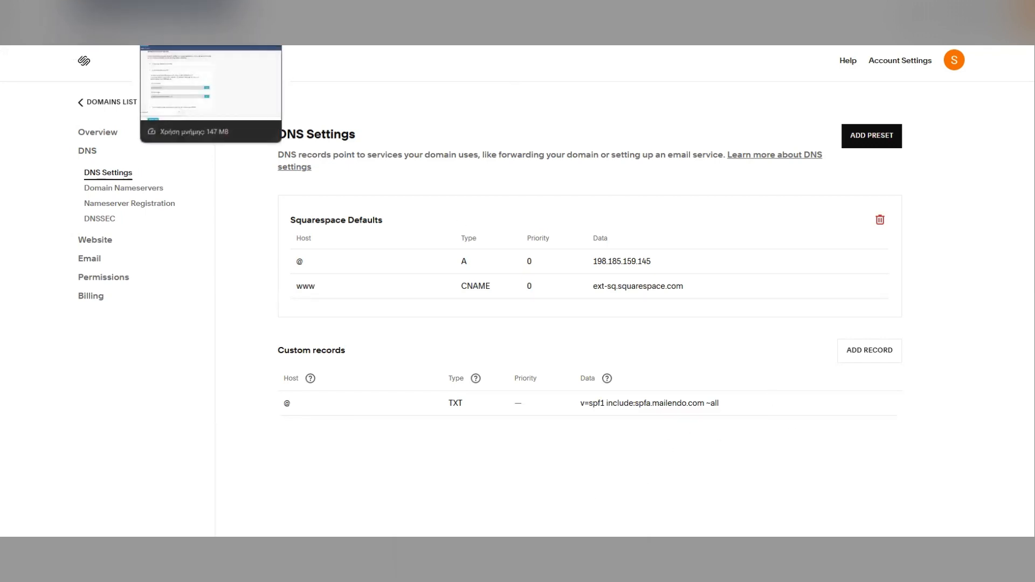
- Expand the DKIM section and copy the ms._domainkey part of its TXT record name
click(210, 19)
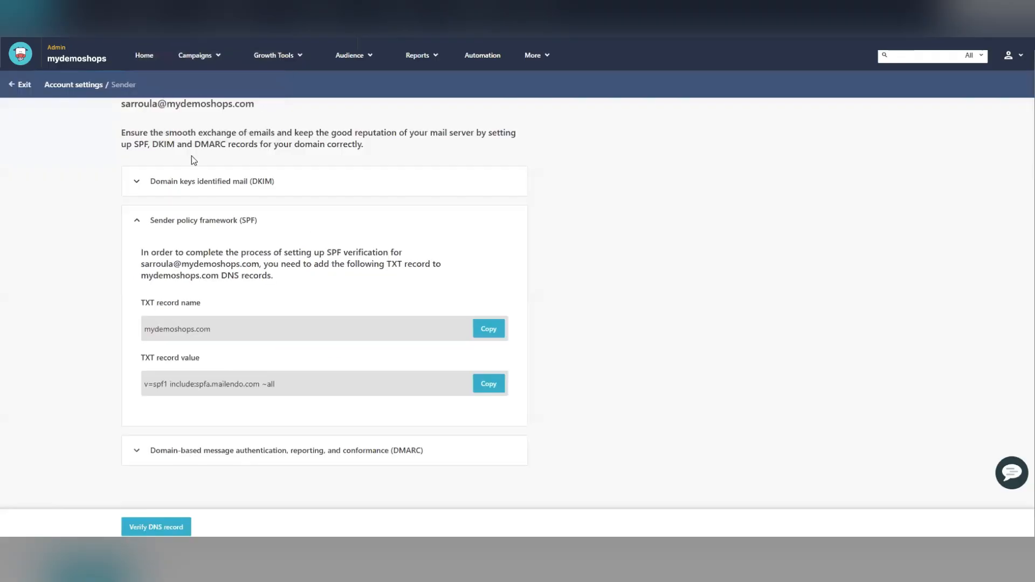
click(199, 183)
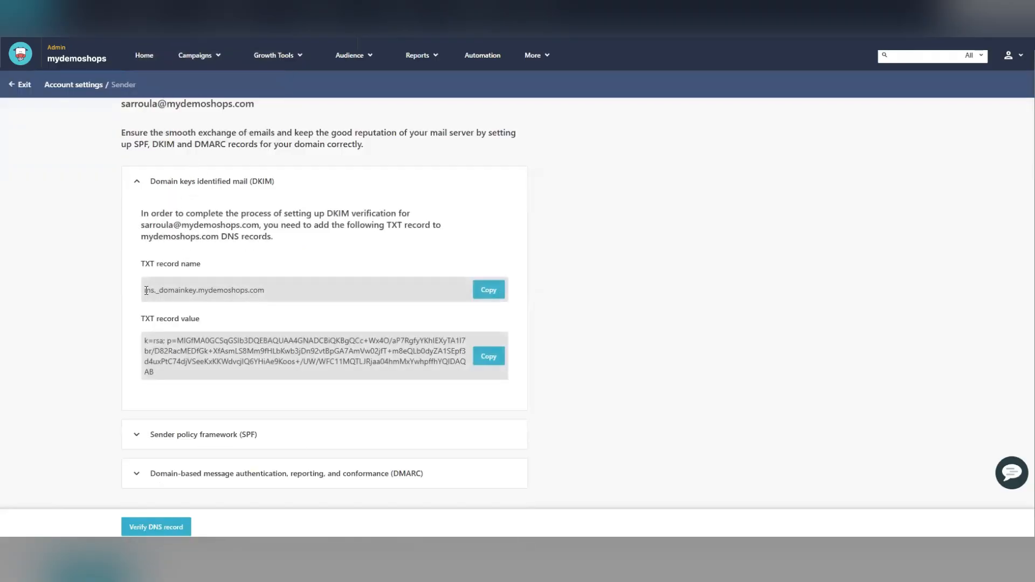
drag(145, 291, 196, 292)
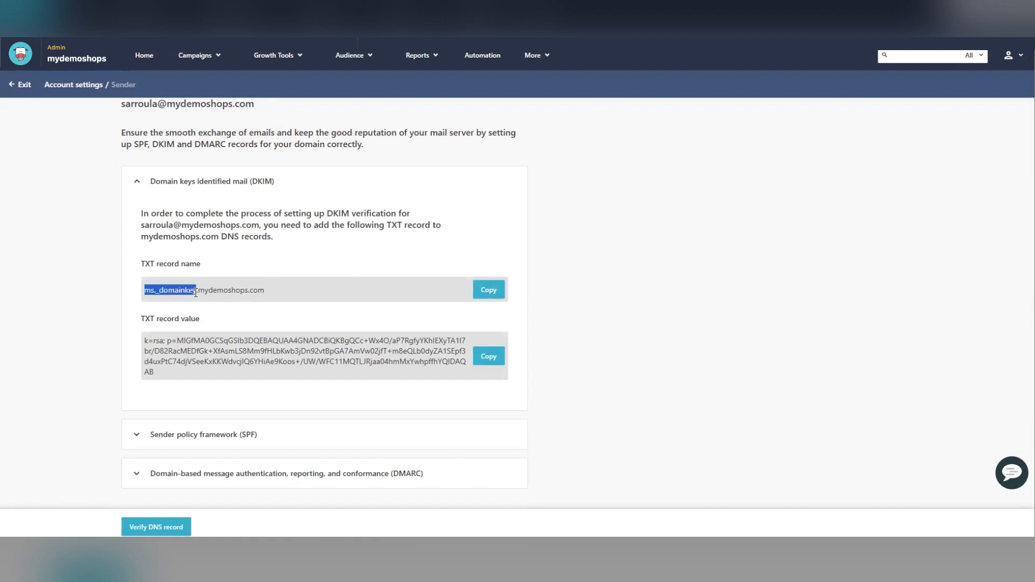
drag(196, 293, 197, 292)
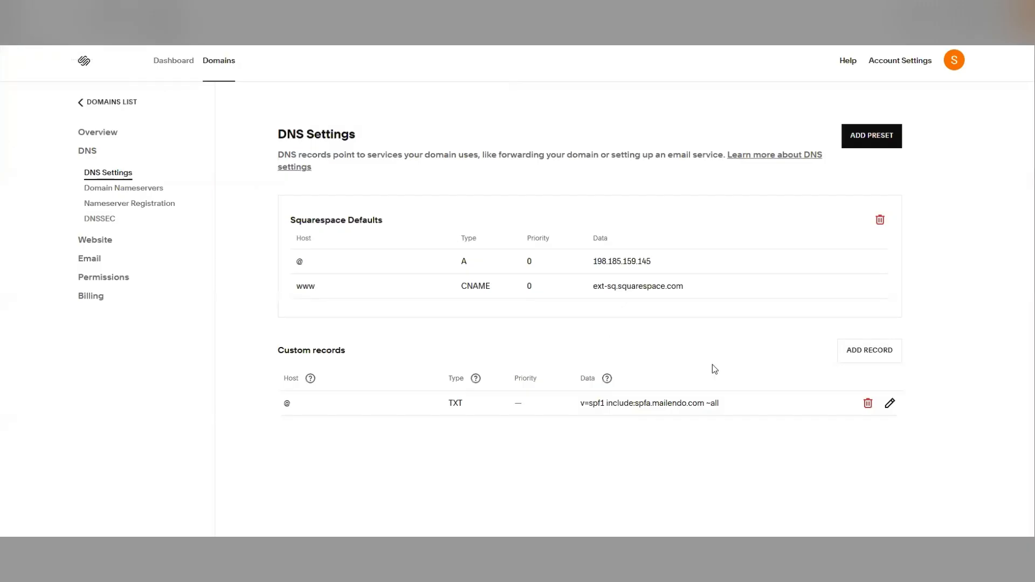
- Add another custom record with host ms._domainkey and type TXT
click(870, 351)
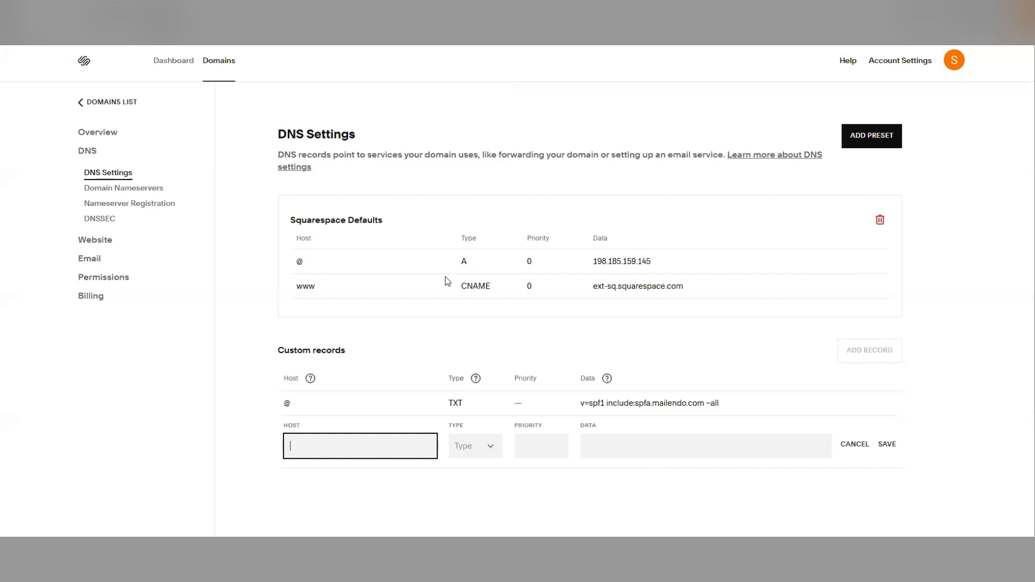
click(344, 445)
key(ctrl+v)
click(463, 448)
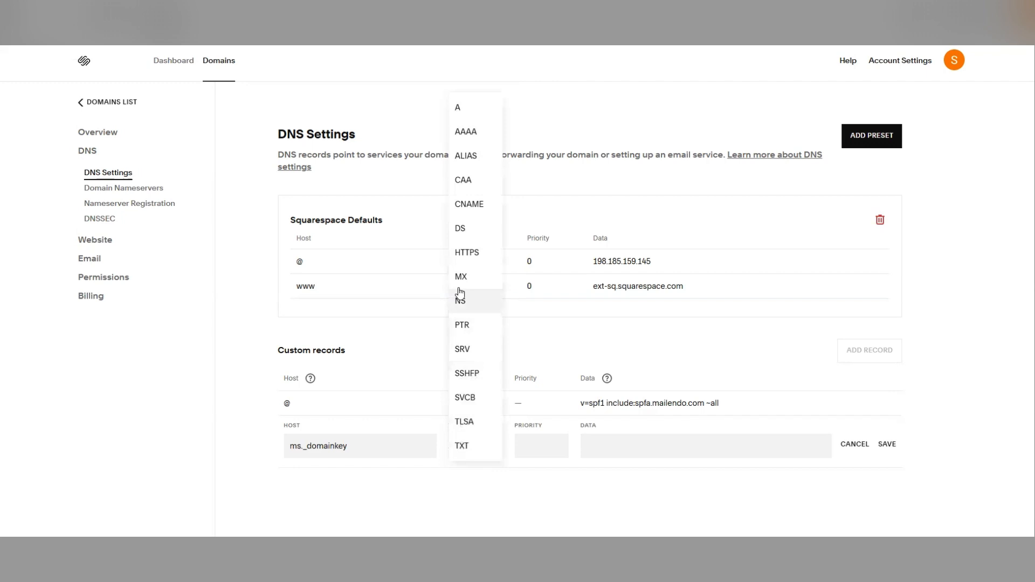
click(473, 447)
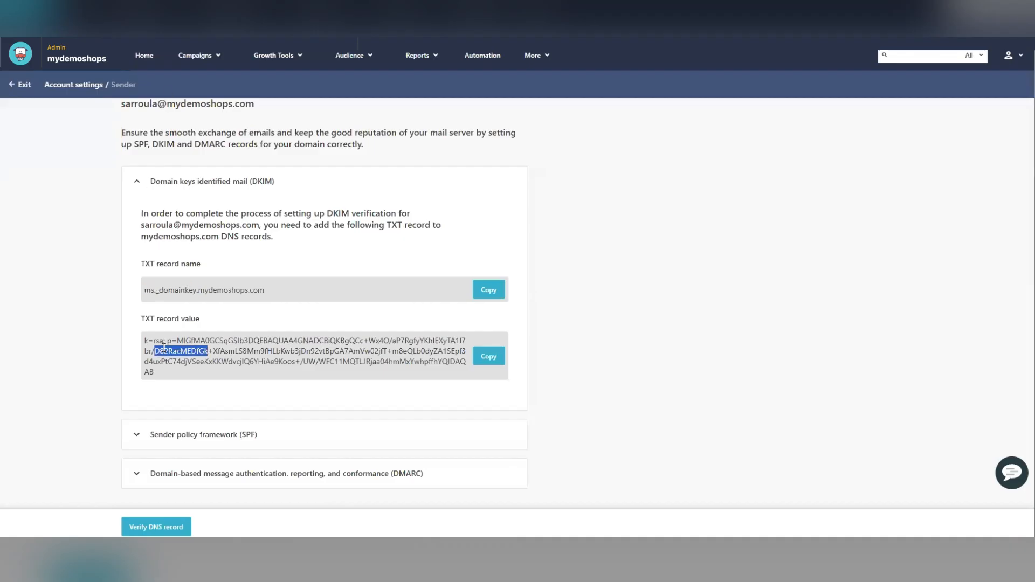
- Copy the DKIM TXT record value from Mailendo, paste it as the new record's data, and save the record
click(497, 356)
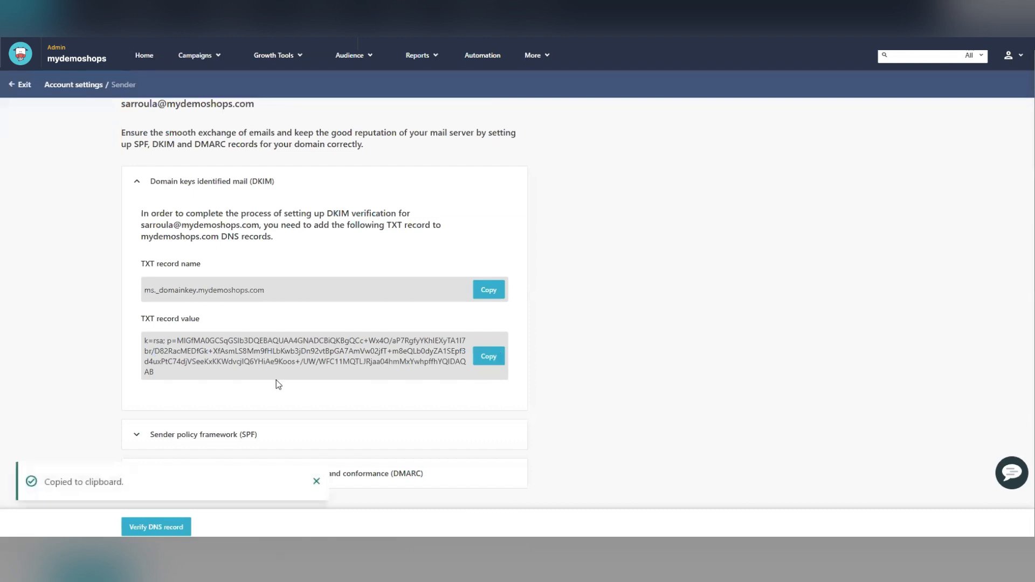
drag(141, 340, 176, 378)
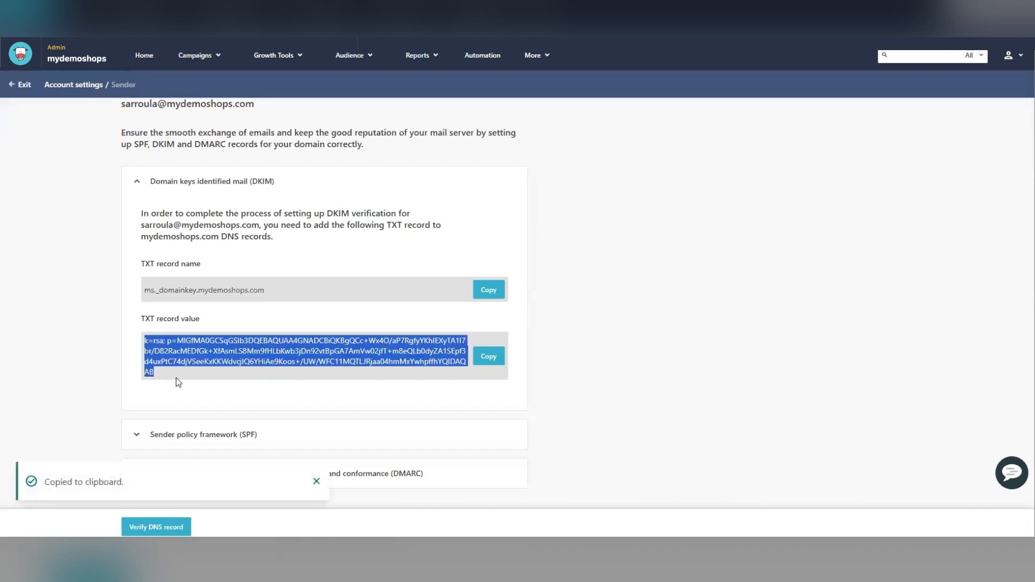
click(482, 363)
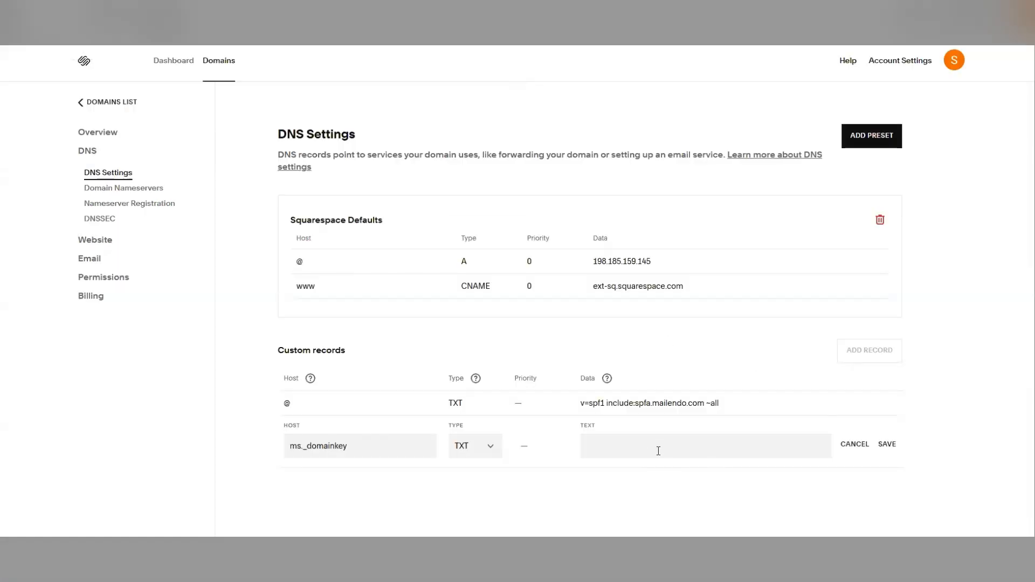
click(659, 450)
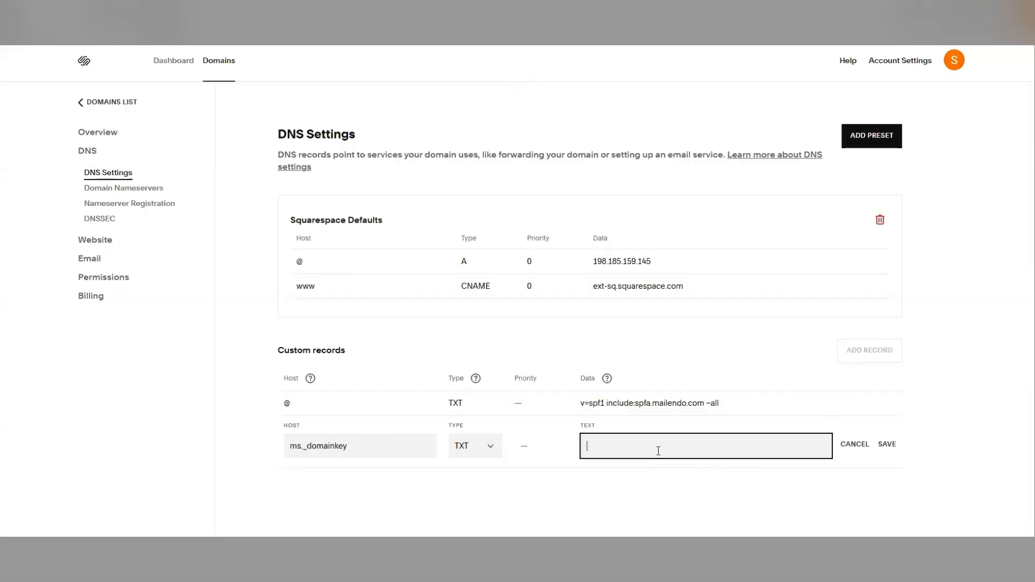
key(ctrl+v)
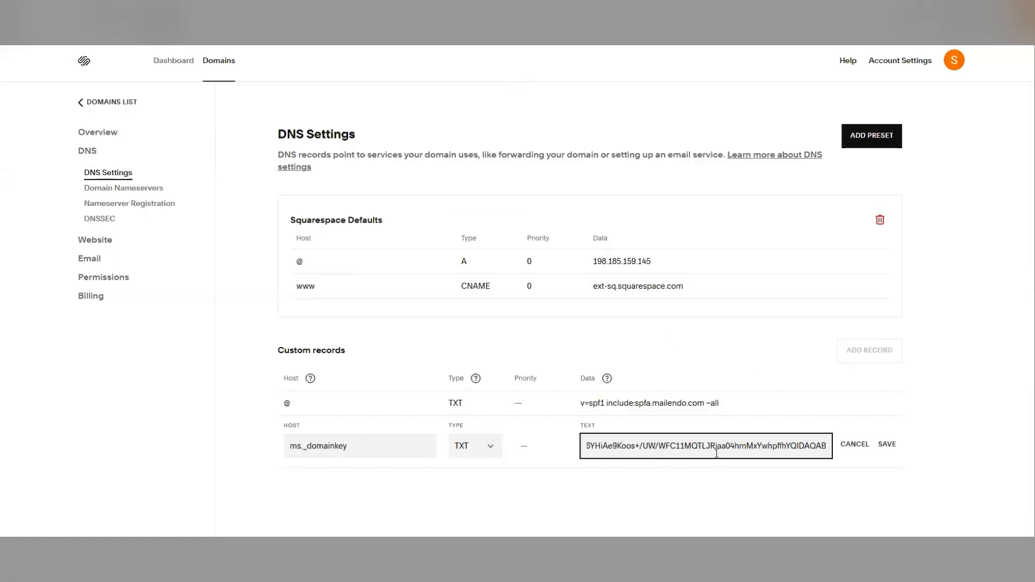
drag(716, 453, 542, 439)
click(752, 503)
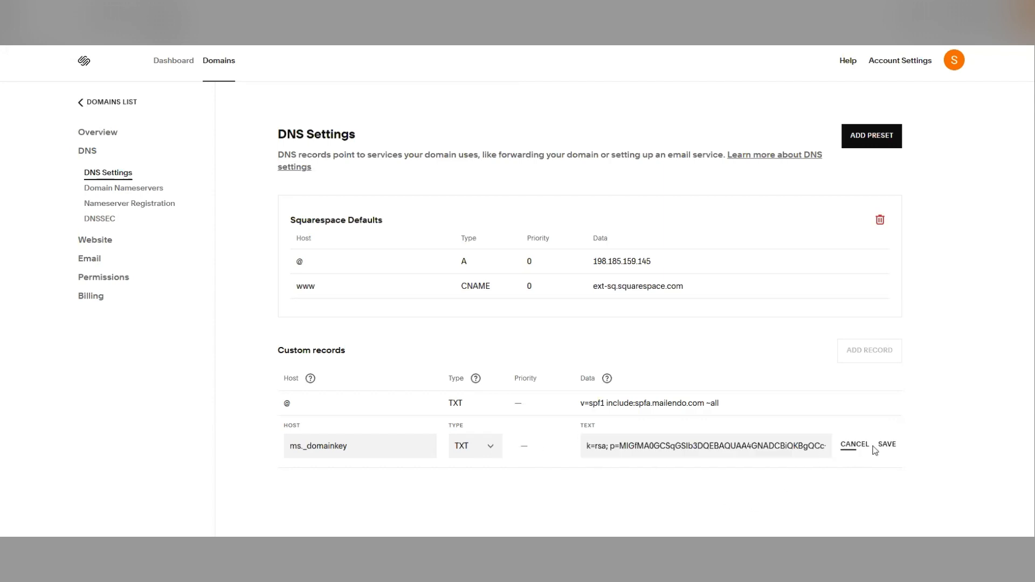
click(888, 446)
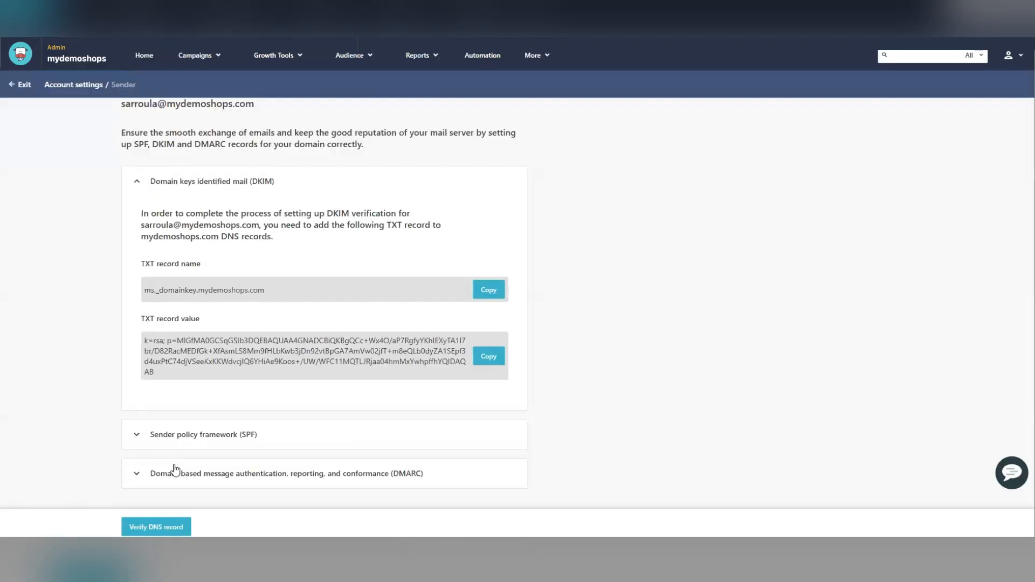
- Add another custom DNS record with host _dmarc and type TXT
click(175, 470)
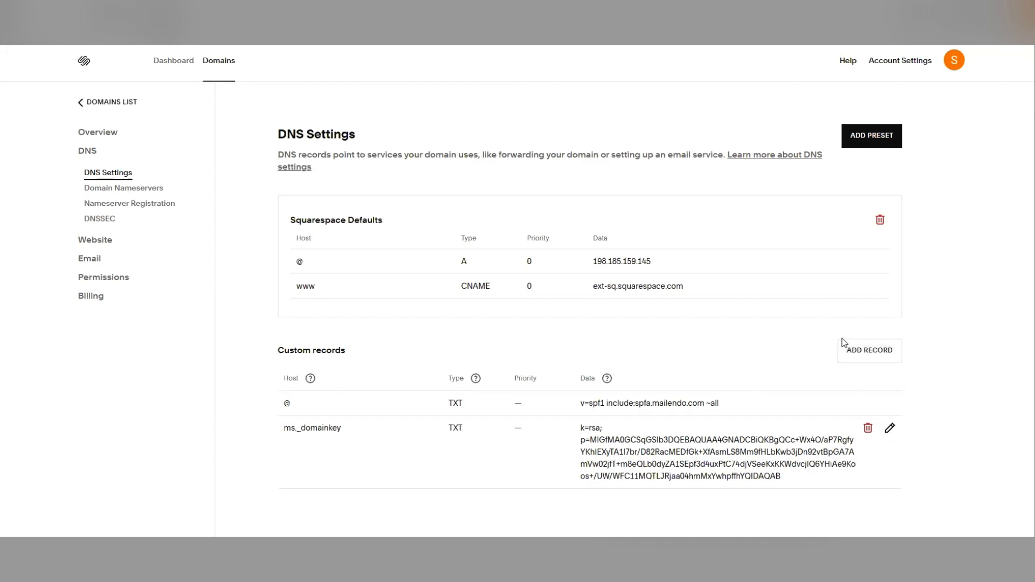
click(863, 350)
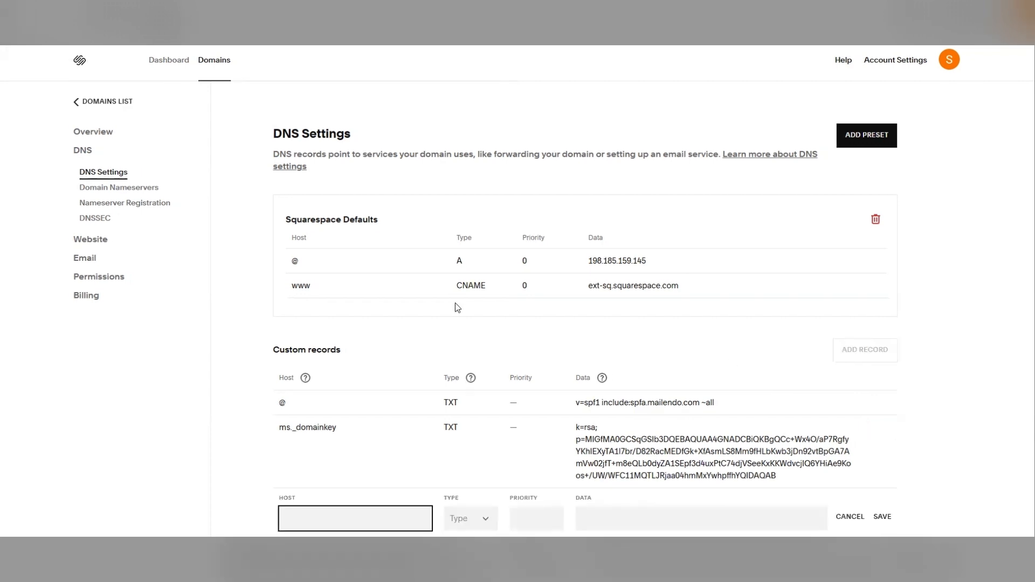
scroll(455, 304, down, 1)
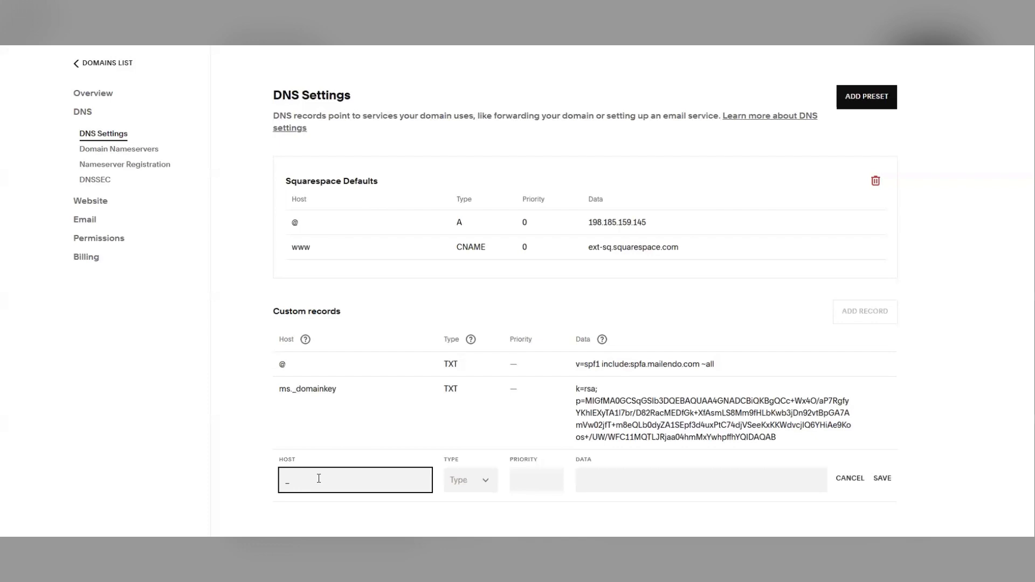
text(_dmarc)
click(460, 481)
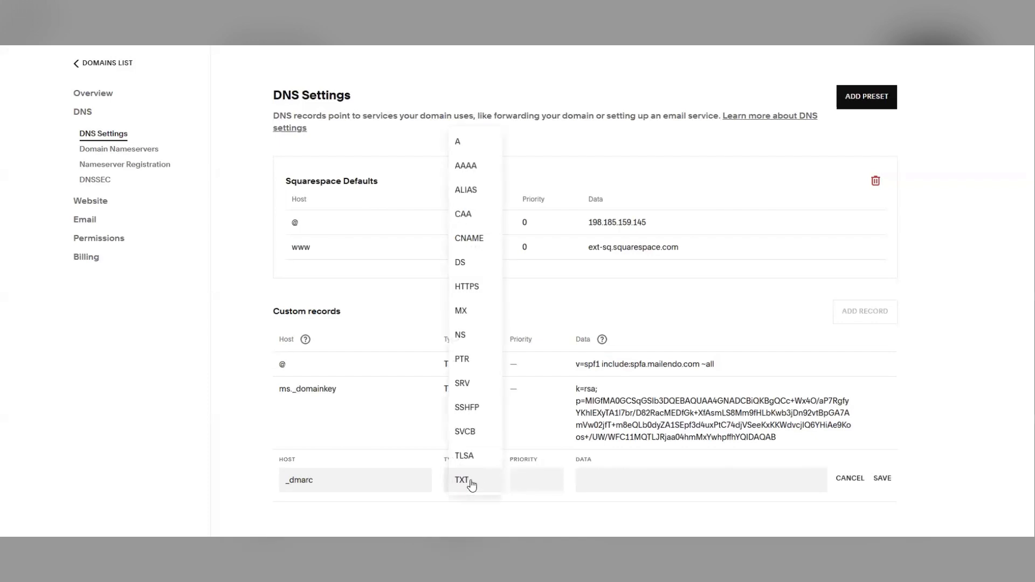
click(472, 485)
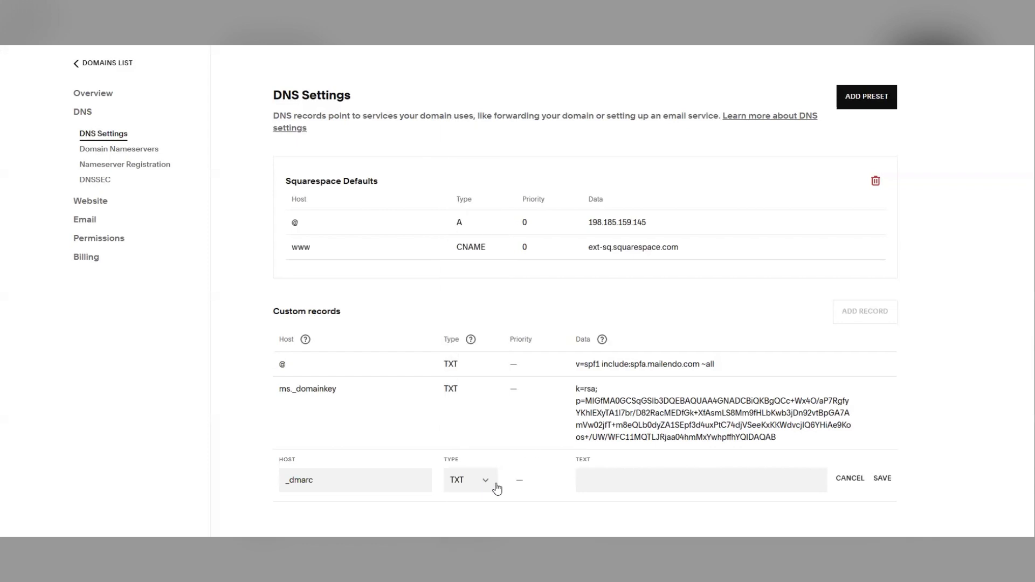
click(592, 482)
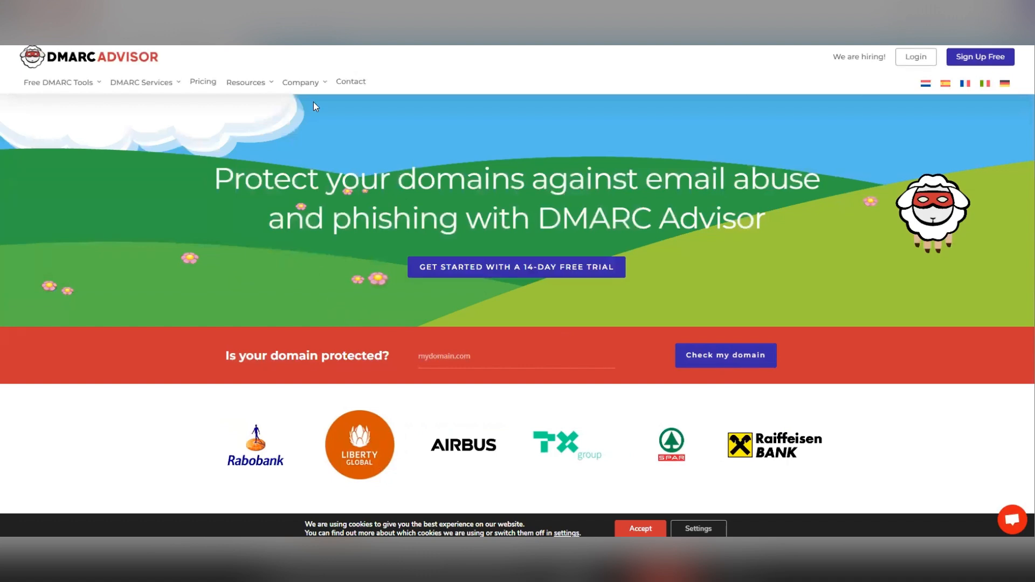
- Switch to the DMARC Advisor website and open its free DMARC Generator tool
mouse_move(242, 85)
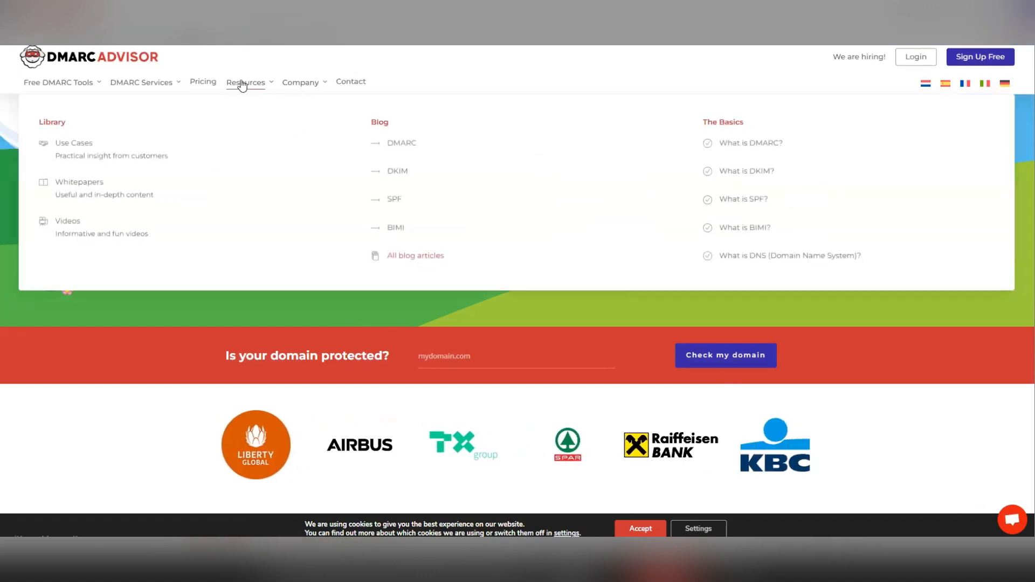
mouse_move(169, 85)
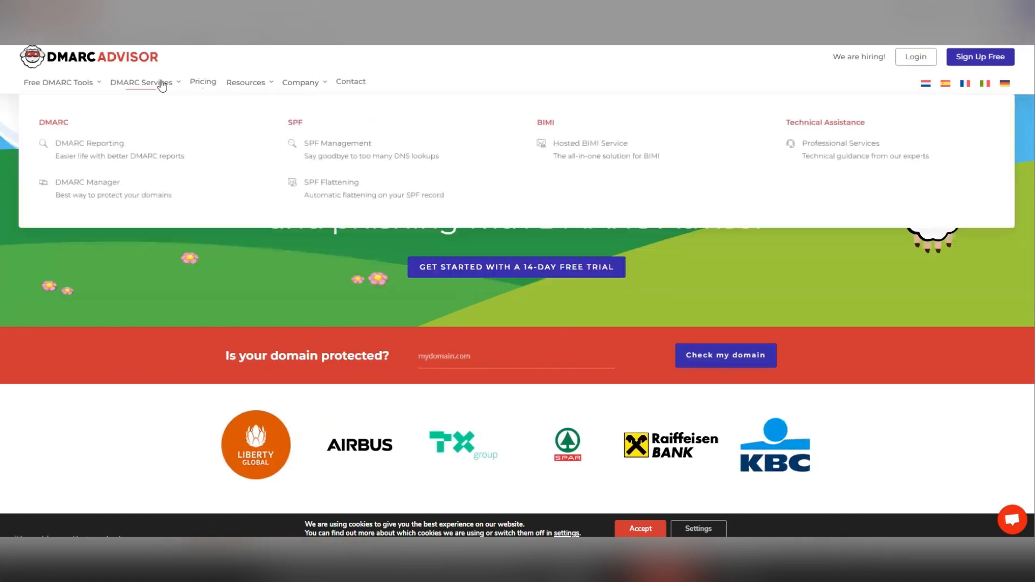
mouse_move(83, 87)
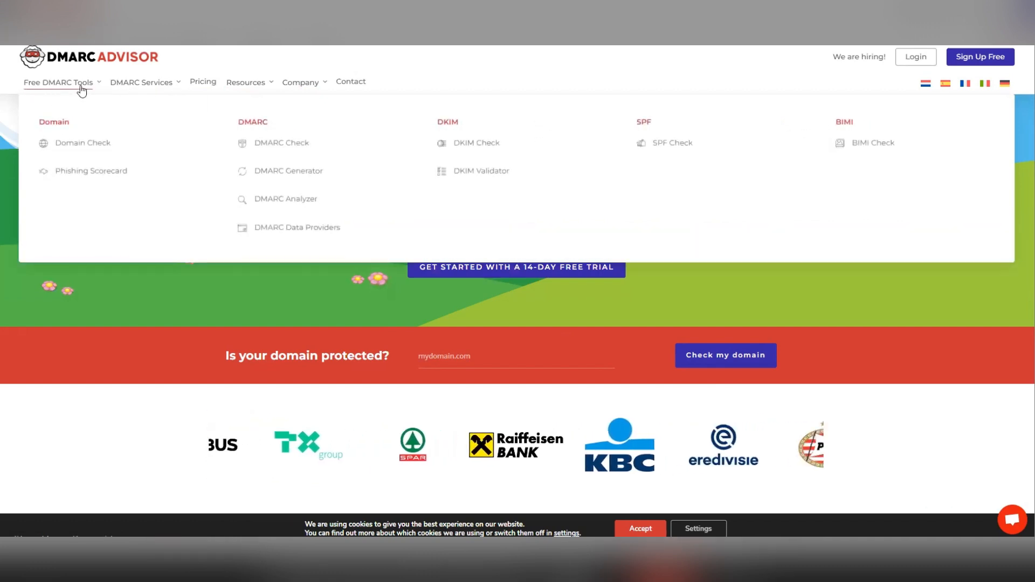
click(279, 172)
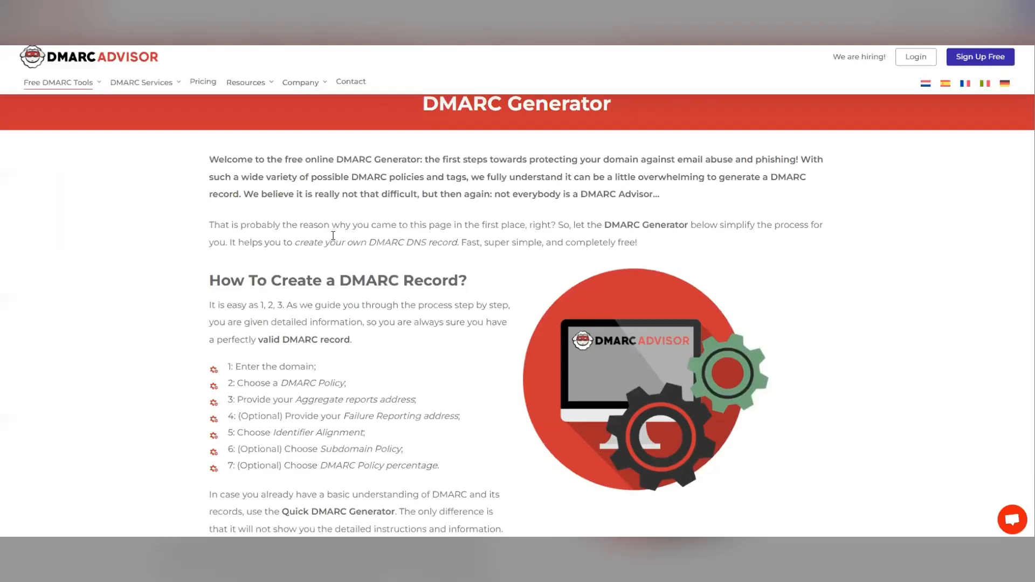
- Enter the domain mydemoshops.com in the DMARC Generator and start creating the record
scroll(300, 246, down, 7)
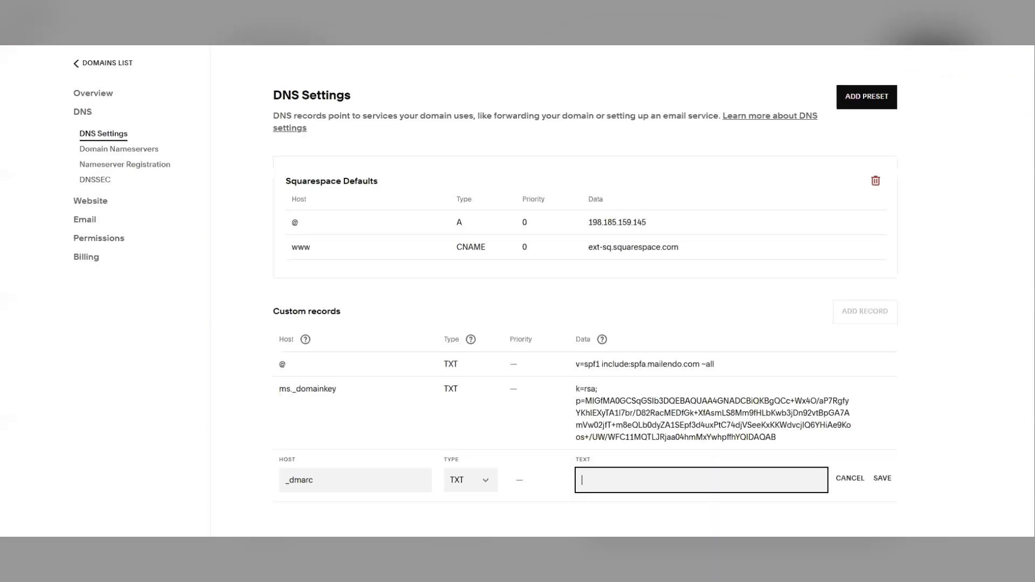
scroll(551, 280, up, 1)
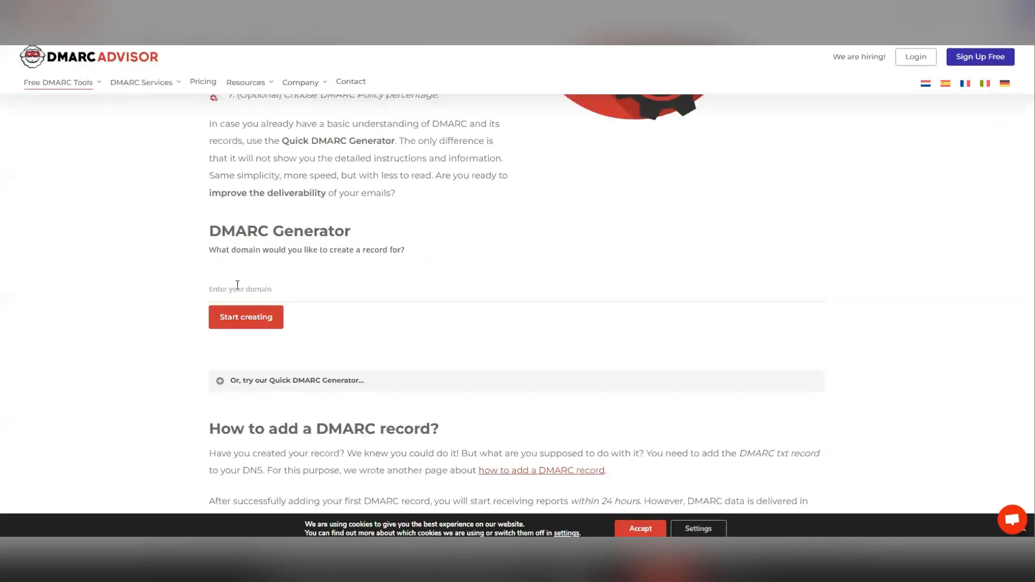
click(234, 295)
key(ctrl+v)
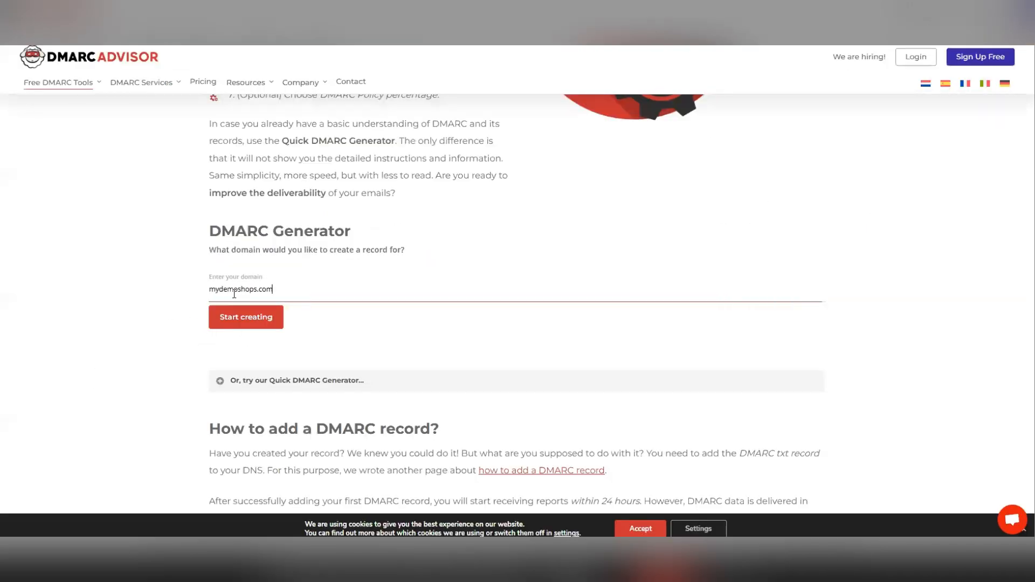
click(257, 319)
- Step through the generator keeping the "Nothing yet, just collect data" policy, no report address and no subdomain policy
scroll(189, 297, down, 1)
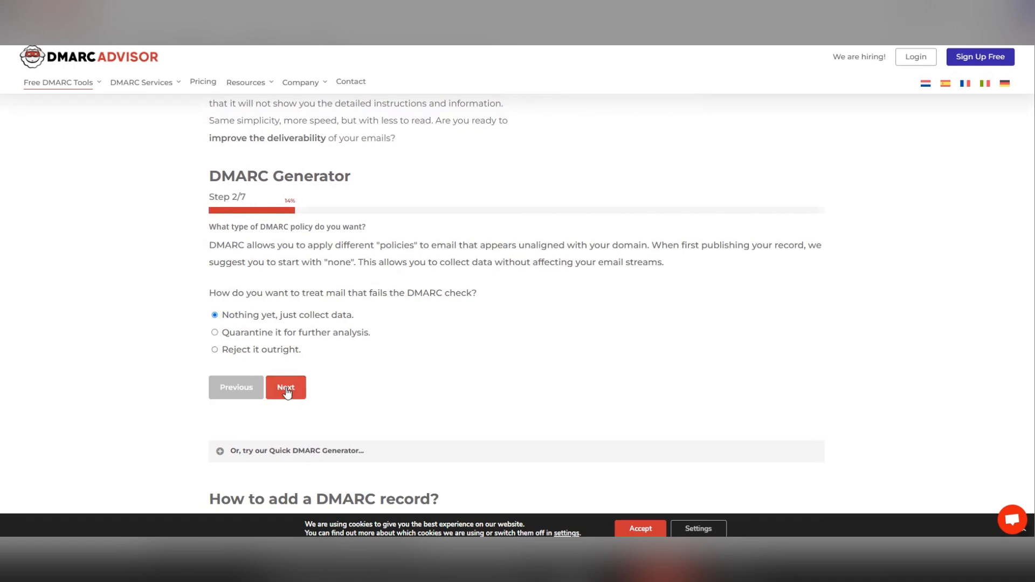
scroll(313, 292, down, 1)
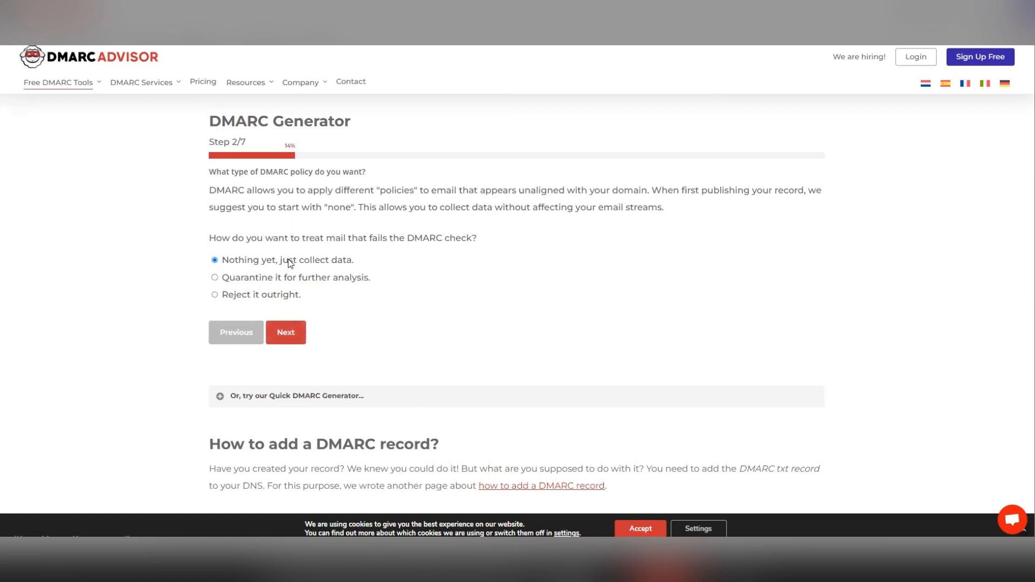
click(294, 337)
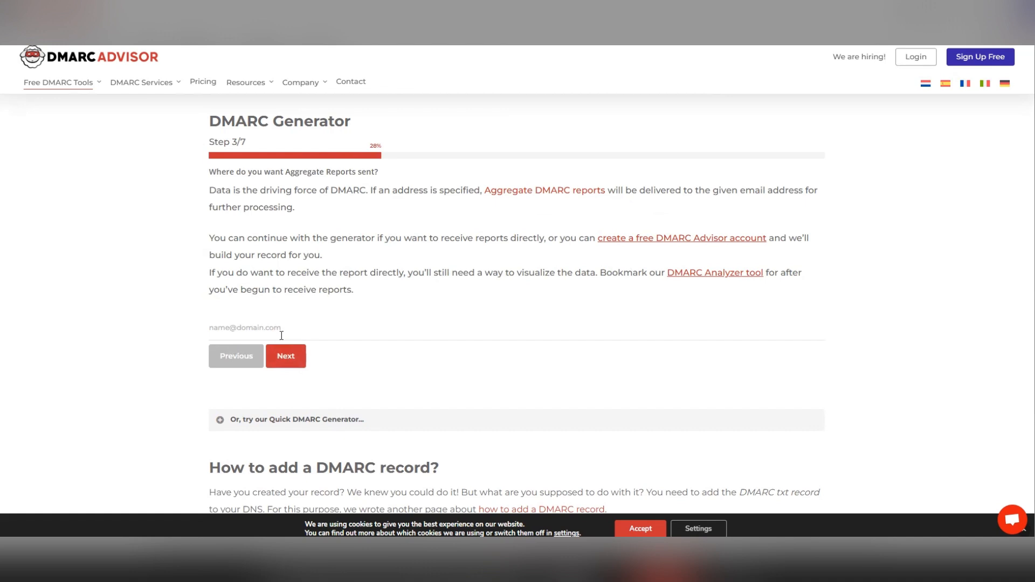
click(299, 359)
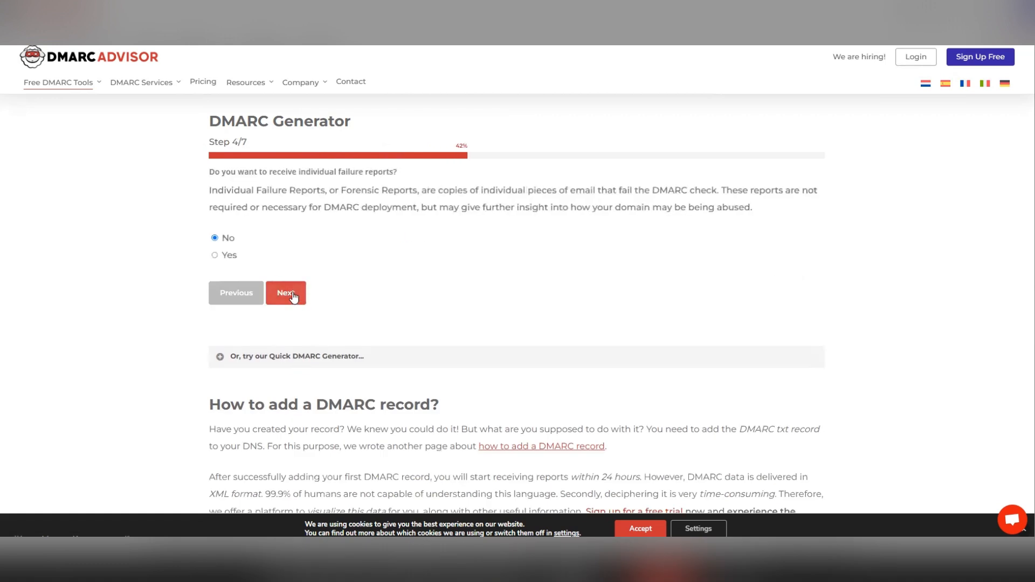
click(293, 297)
click(292, 298)
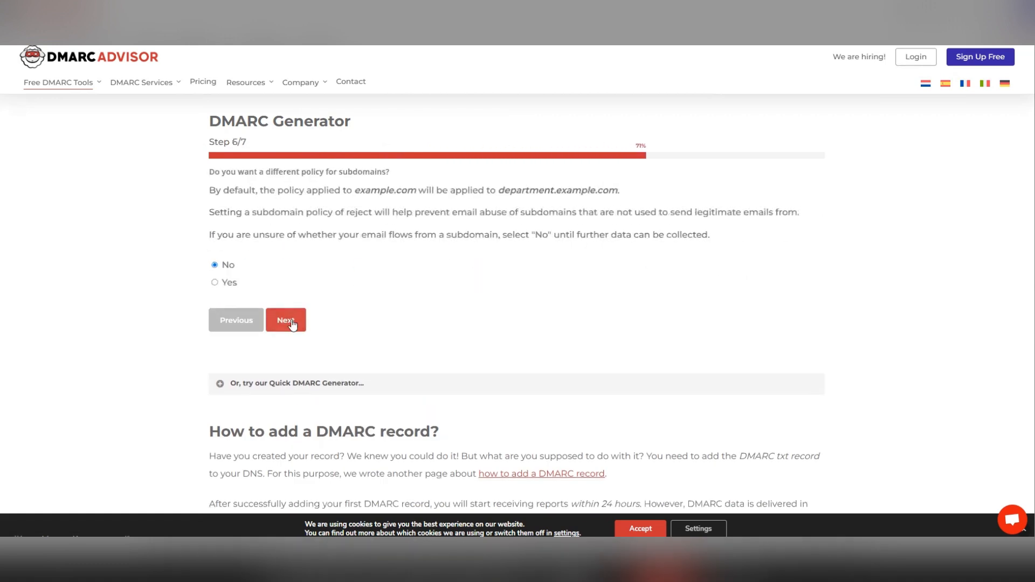
click(292, 323)
click(301, 290)
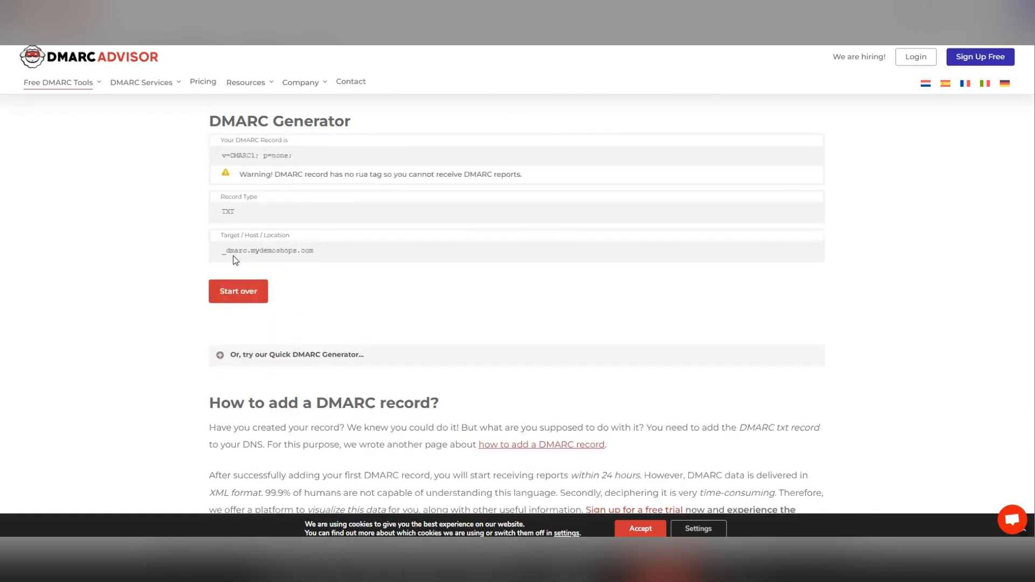
- Copy the generated DMARC record v=DMARC1; p=none; and paste it as the _dmarc record's text, then save it
double_click(224, 251)
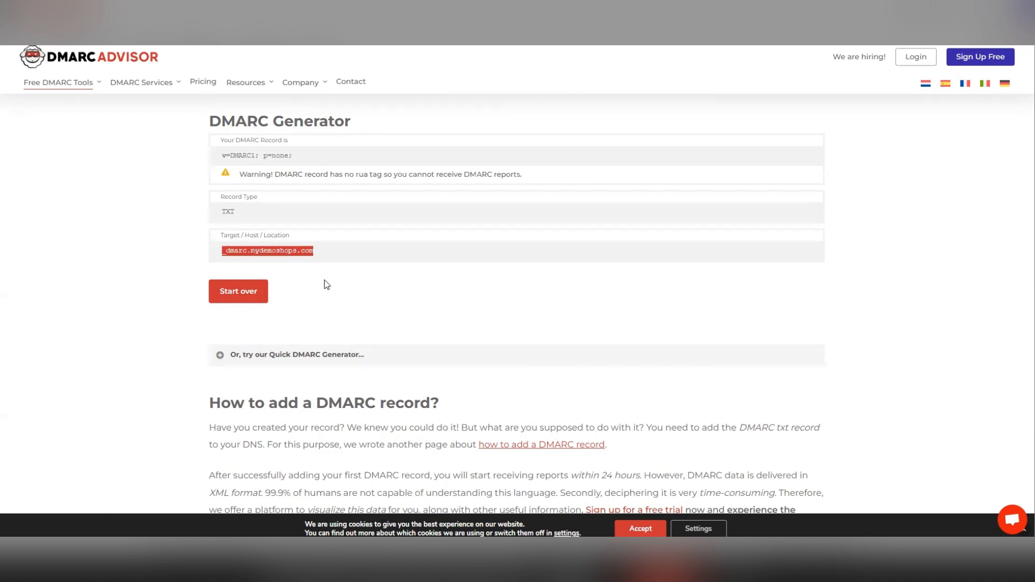
double_click(243, 157)
key(ctrl+c)
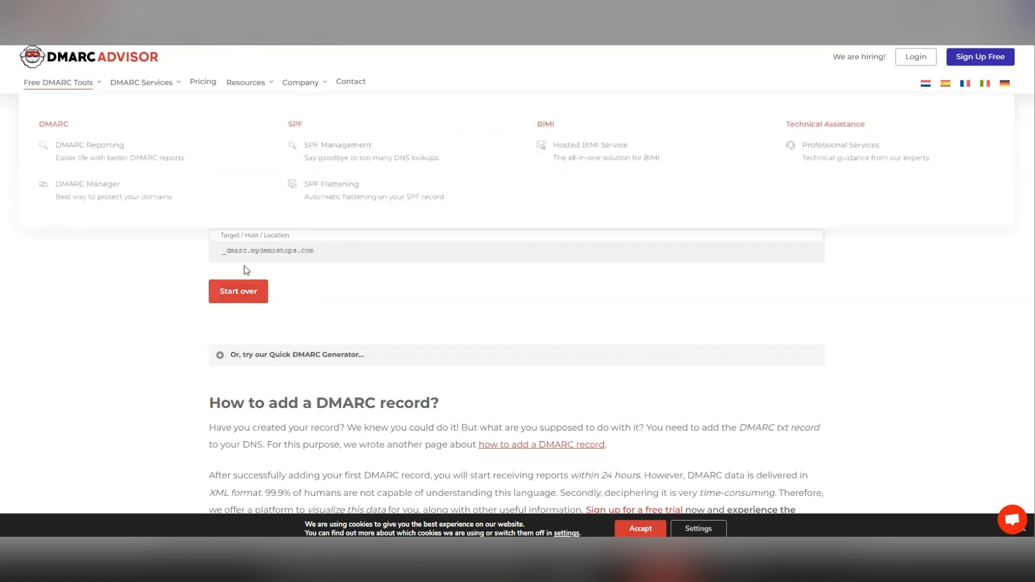
drag(247, 251, 217, 252)
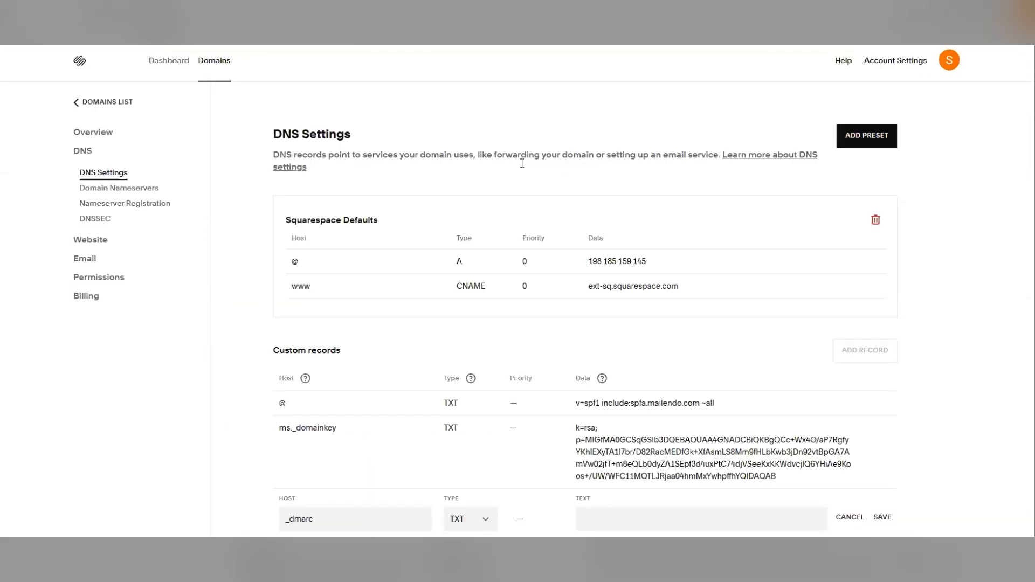
scroll(626, 410, down, 1)
click(620, 477)
key(ctrl+v)
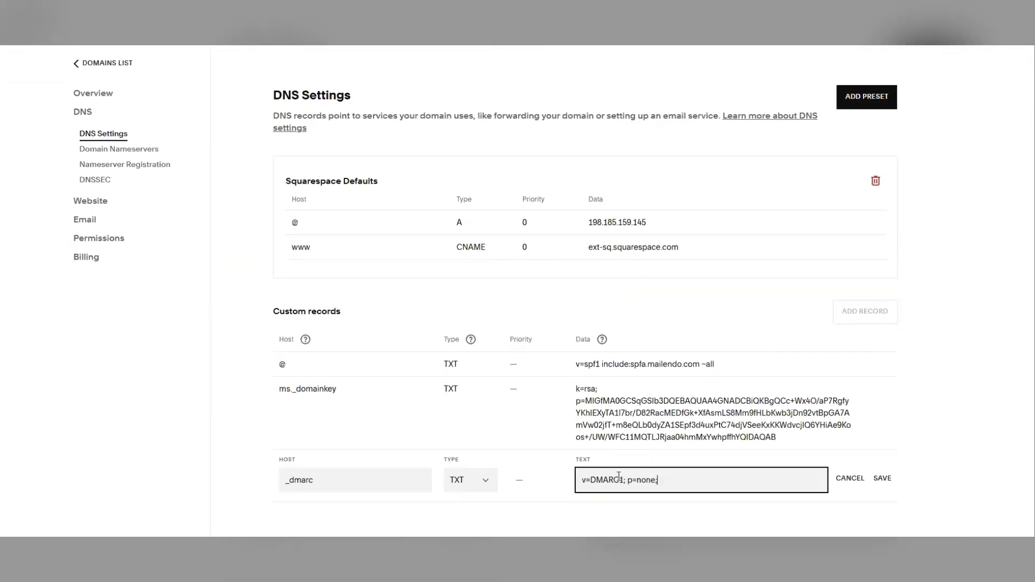
click(883, 478)
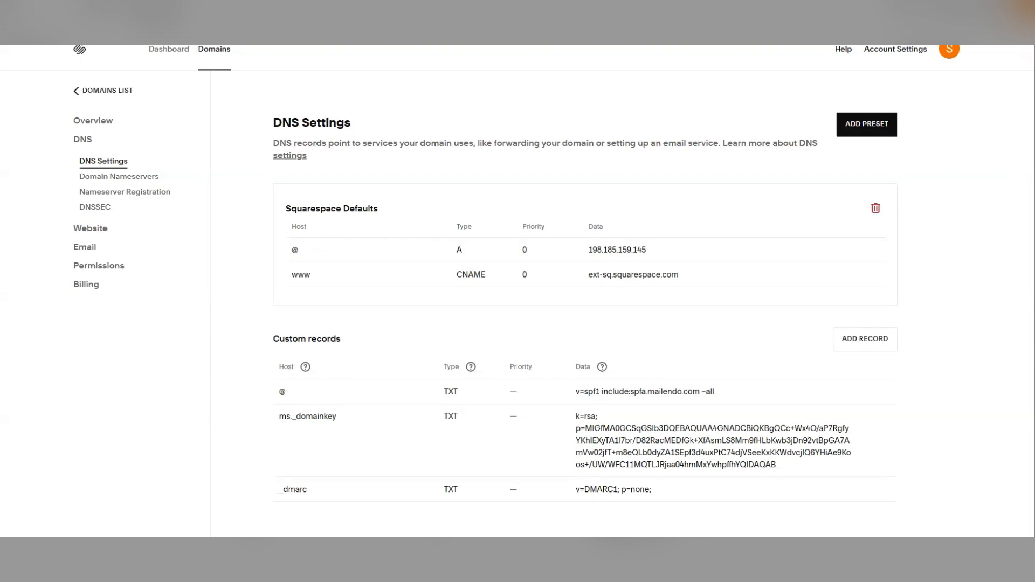
- Switch to Mailendo and open the Senders settings to check the sender's SPF, DKIM and DMARC status
click(183, 10)
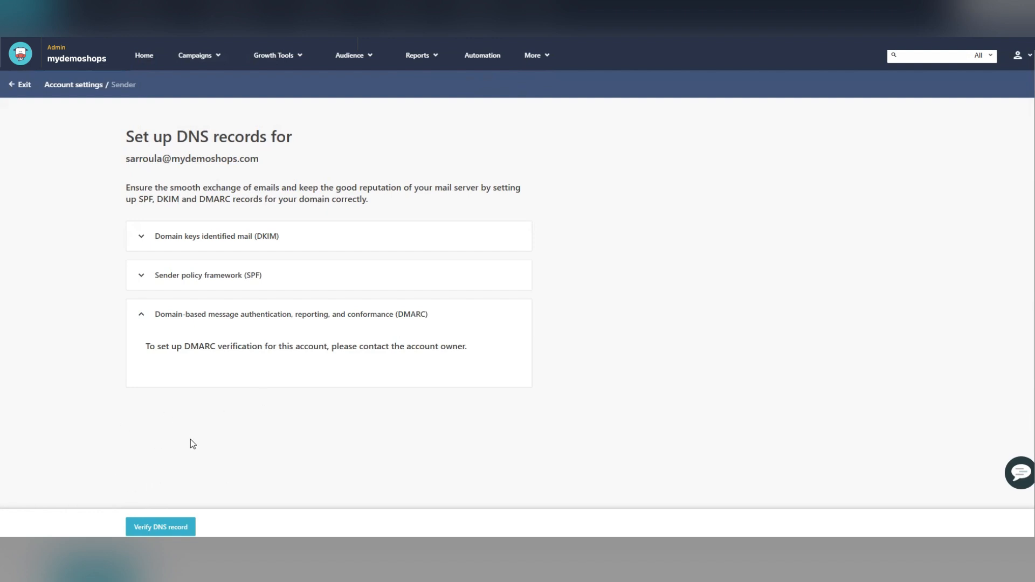
click(533, 59)
click(539, 78)
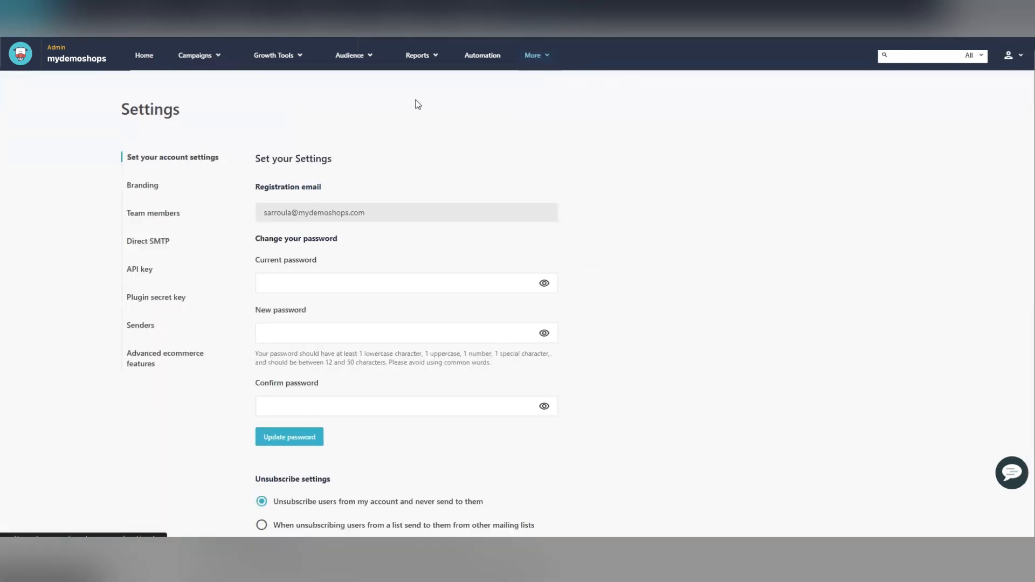
click(142, 327)
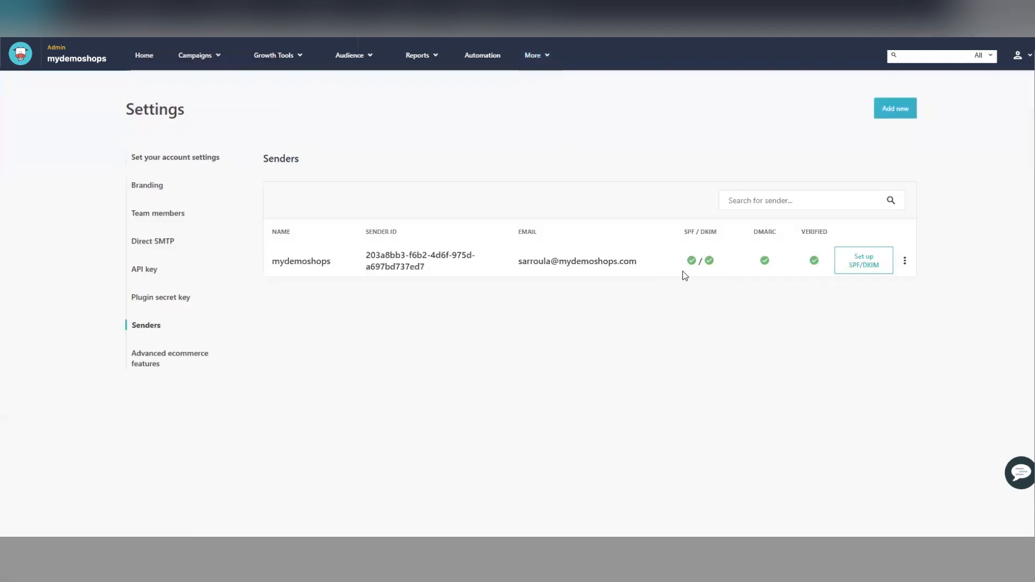